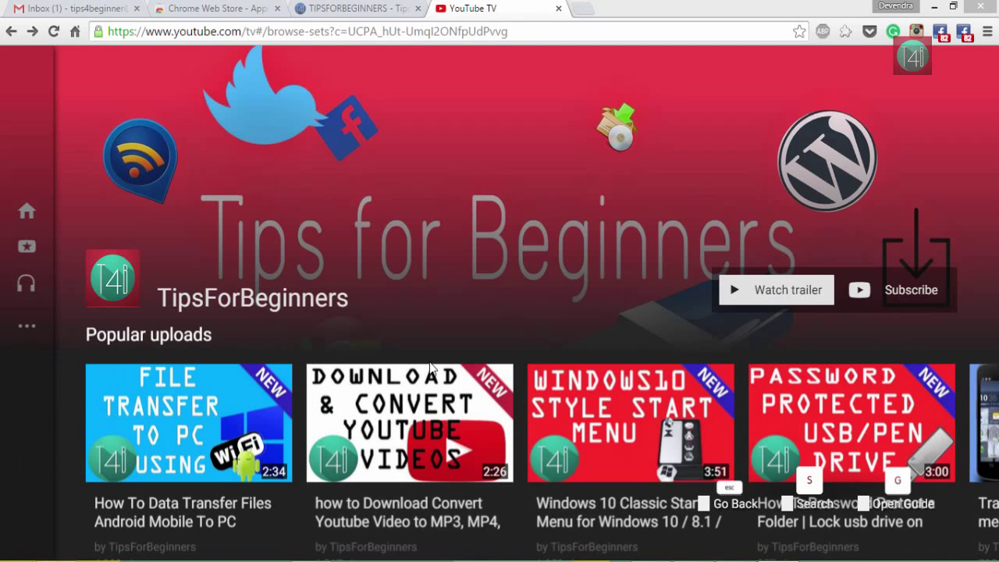
Step: Scroll down through the TIPSFORBEGINNERS homepage posts and back up to the top
{"action": "scroll", "coordinate": [471, 297], "scroll_direction": "down", "scroll_amount": 1}
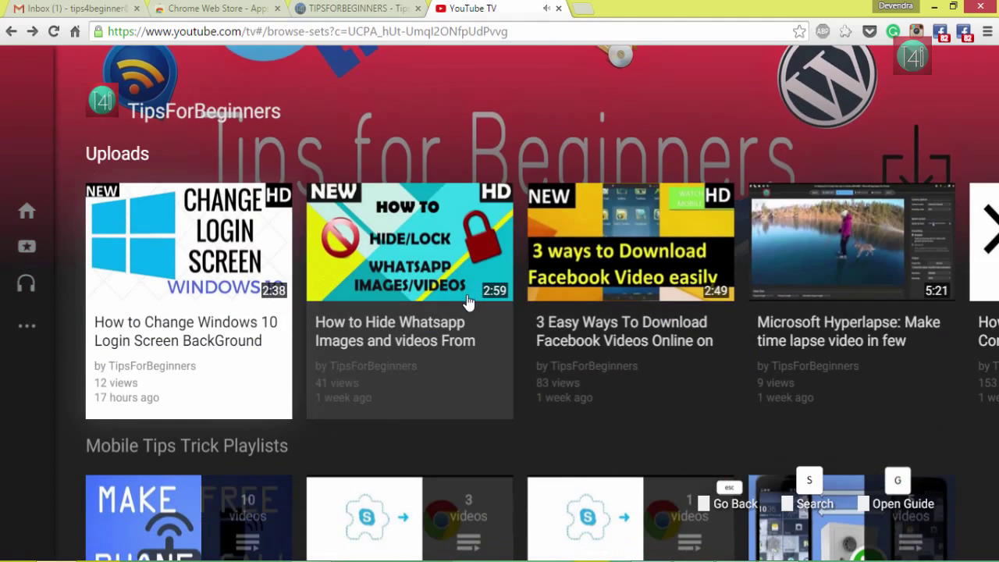
{"action": "scroll", "coordinate": [470, 303], "scroll_direction": "down", "scroll_amount": 1}
{"action": "scroll", "coordinate": [468, 303], "scroll_direction": "up", "scroll_amount": 1}
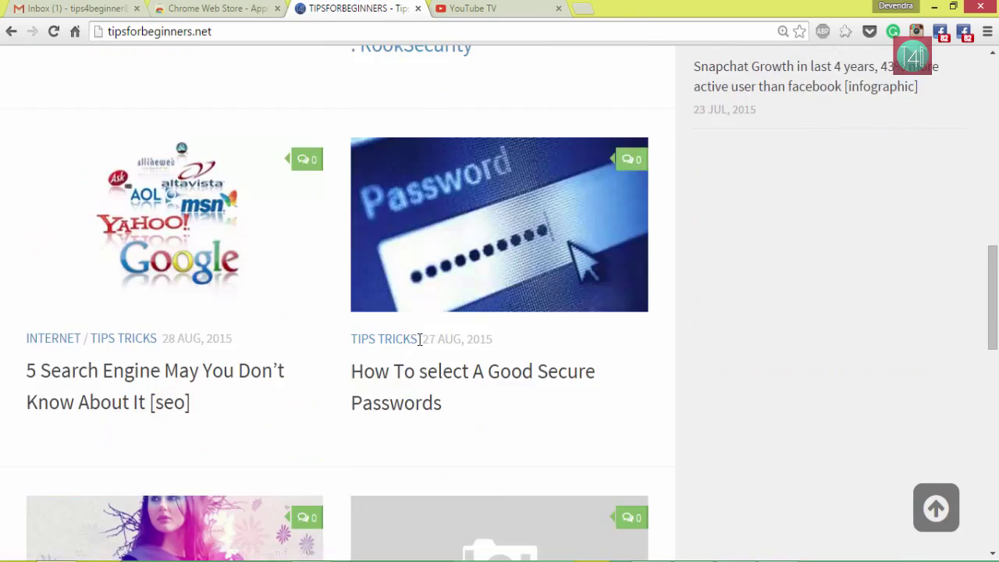
{"action": "scroll", "coordinate": [421, 349], "scroll_direction": "down", "scroll_amount": 5}
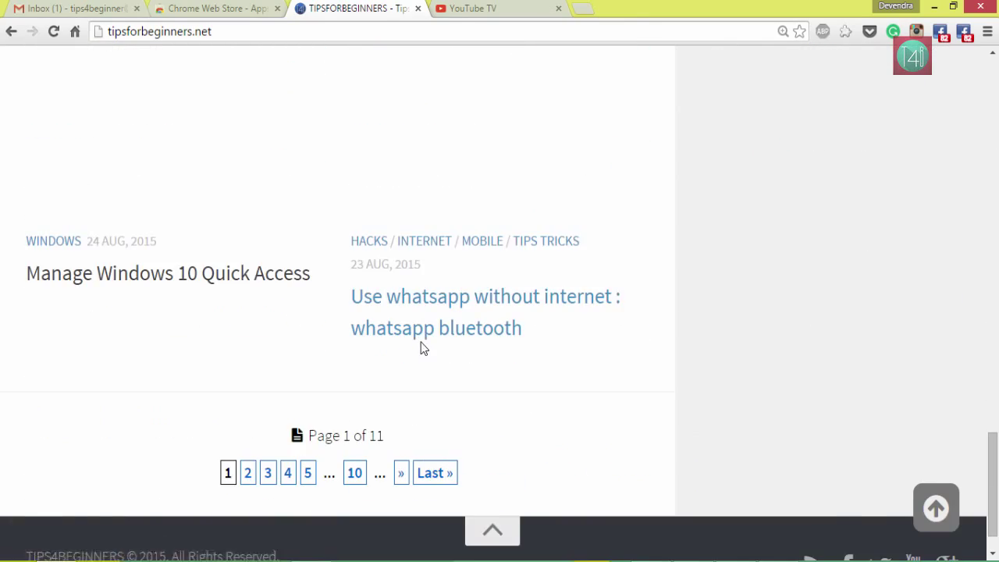
{"action": "scroll", "coordinate": [421, 348], "scroll_direction": "up", "scroll_amount": 10}
{"action": "scroll", "coordinate": [247, 323], "scroll_direction": "up", "scroll_amount": 8}
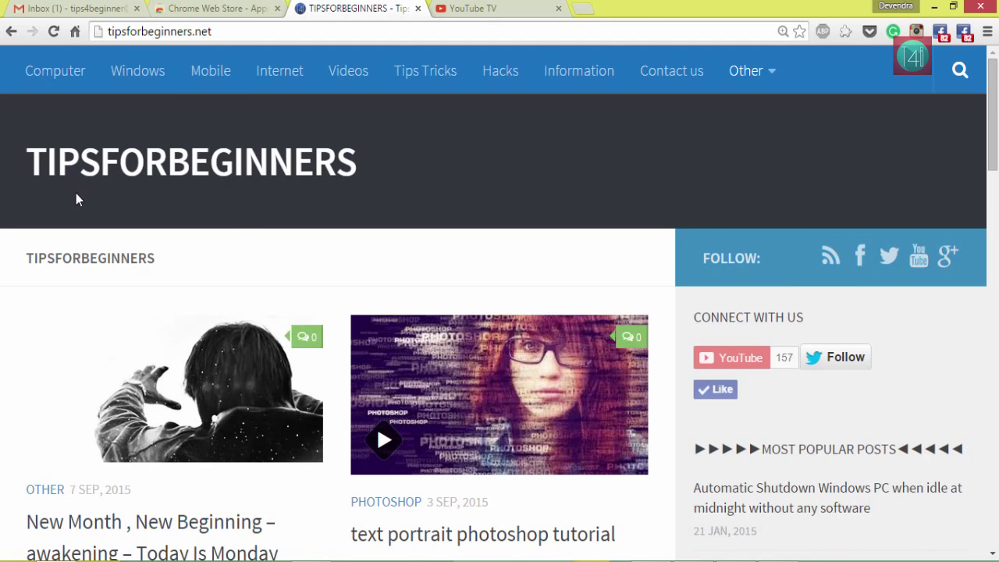
Step: Search the Web Store for 'criptext mail' and browse the Criptext Mail extension's feature screenshots
{"action": "left_click", "coordinate": [195, 9]}
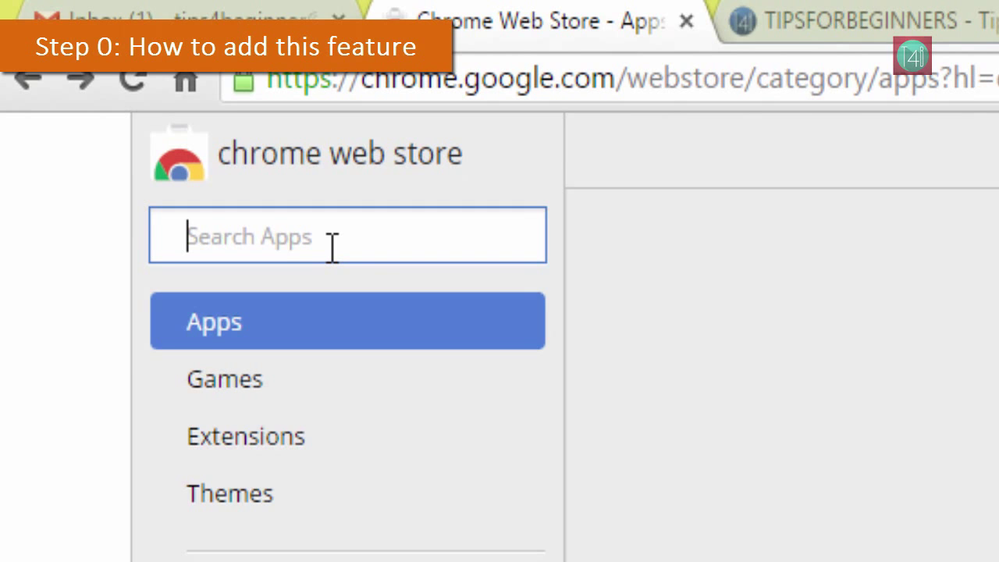
{"action": "type", "text": "c"}
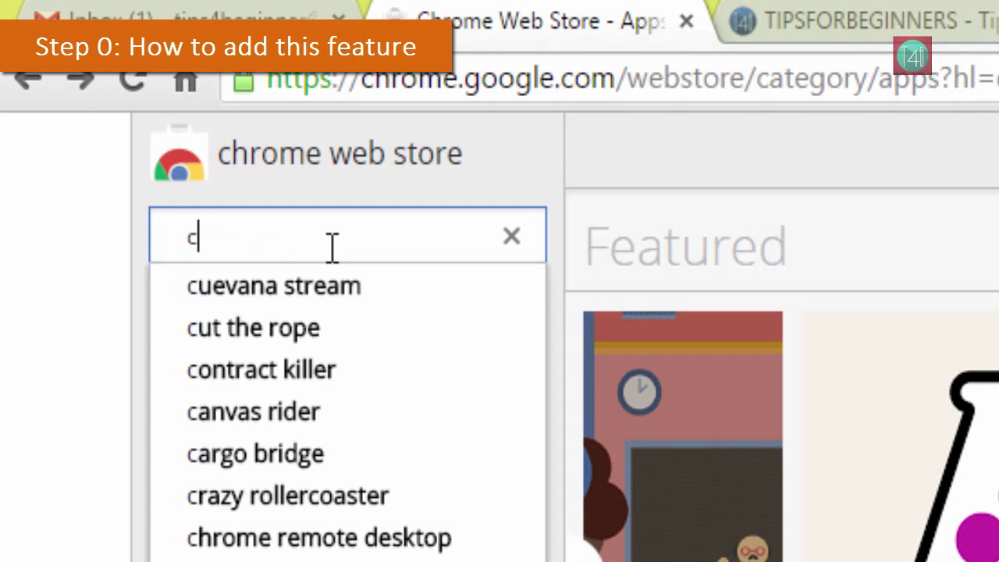
{"action": "type", "text": "riptext mail"}
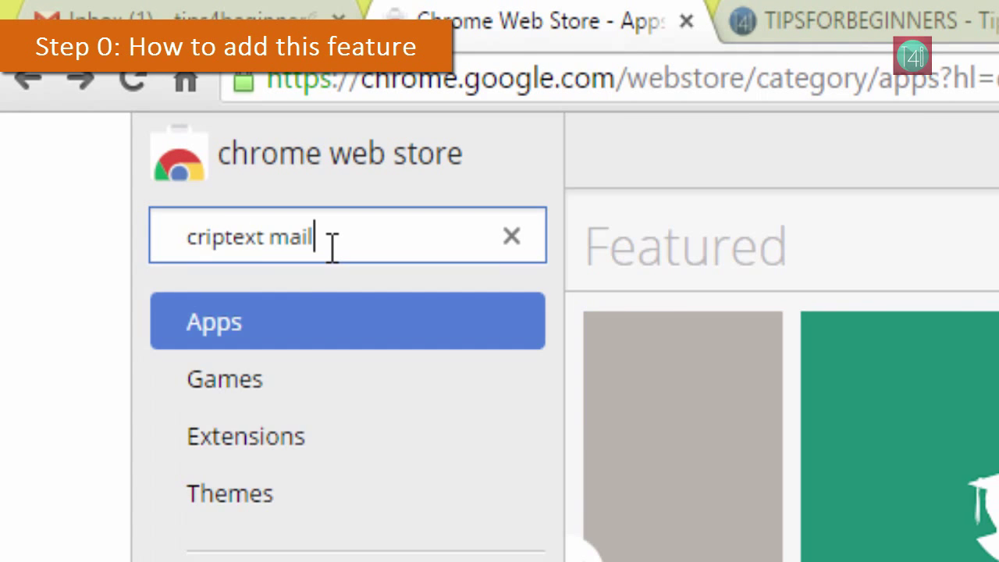
{"action": "key", "text": "Return"}
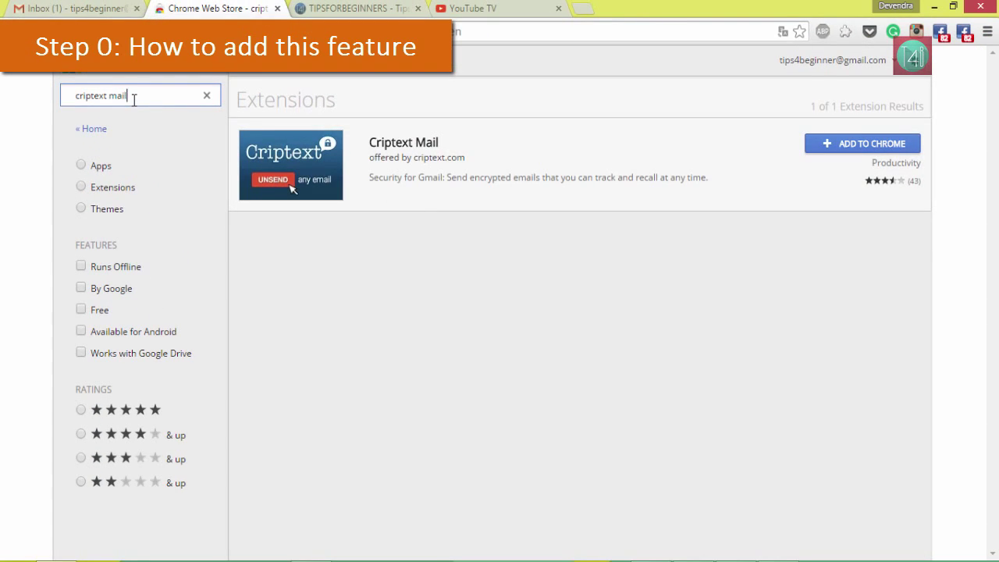
{"action": "left_click", "coordinate": [450, 147]}
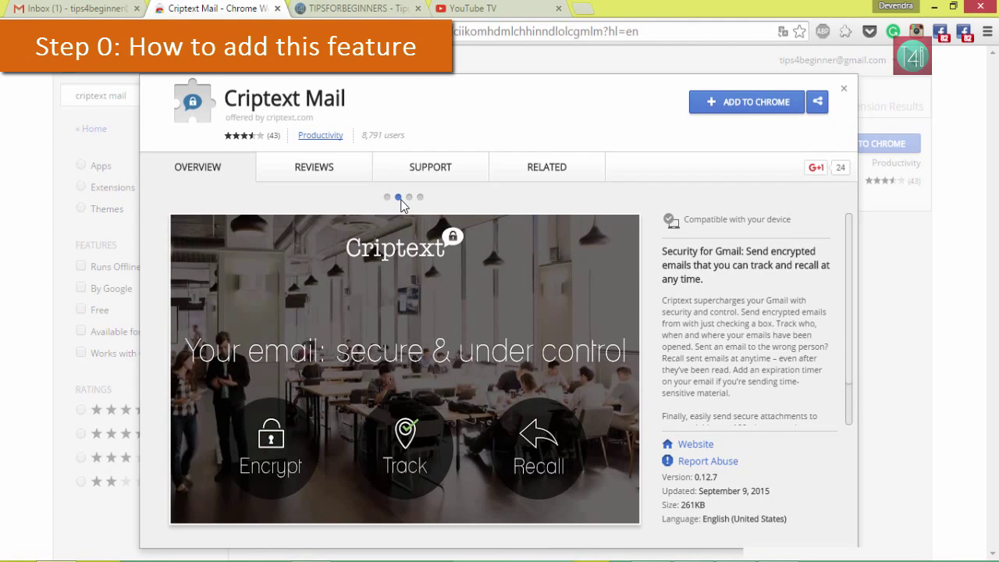
{"action": "left_click", "coordinate": [409, 198]}
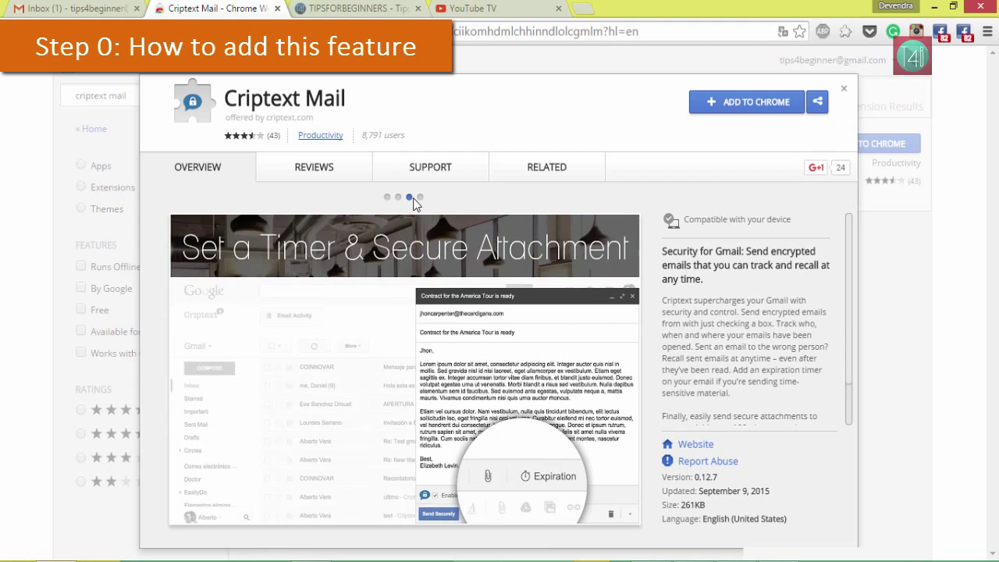
{"action": "left_click", "coordinate": [420, 198]}
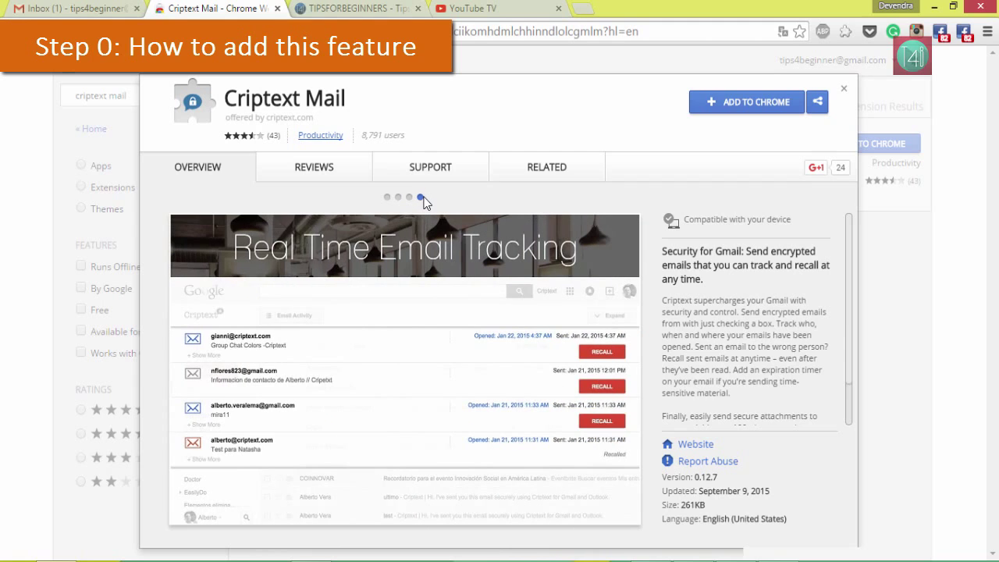
Step: Add Criptext Mail to Chrome, then dismiss the installed notices and close its details
{"action": "left_click", "coordinate": [778, 109]}
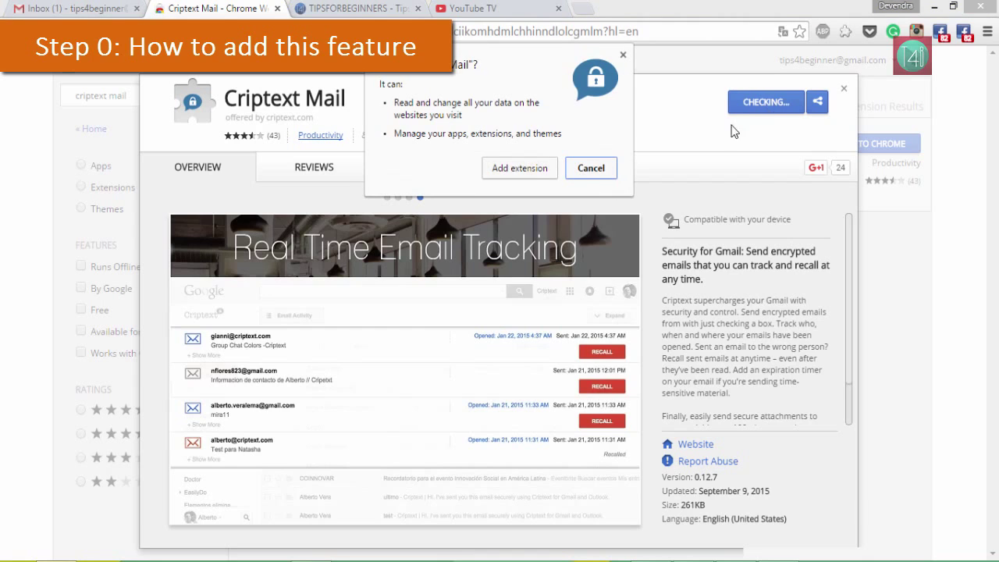
{"action": "left_click", "coordinate": [503, 172]}
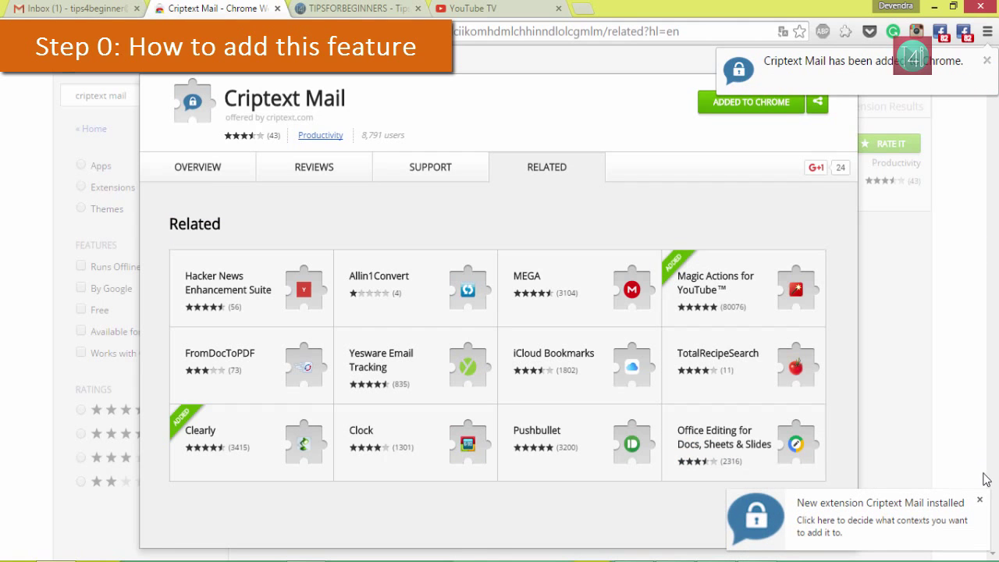
{"action": "left_click", "coordinate": [979, 499]}
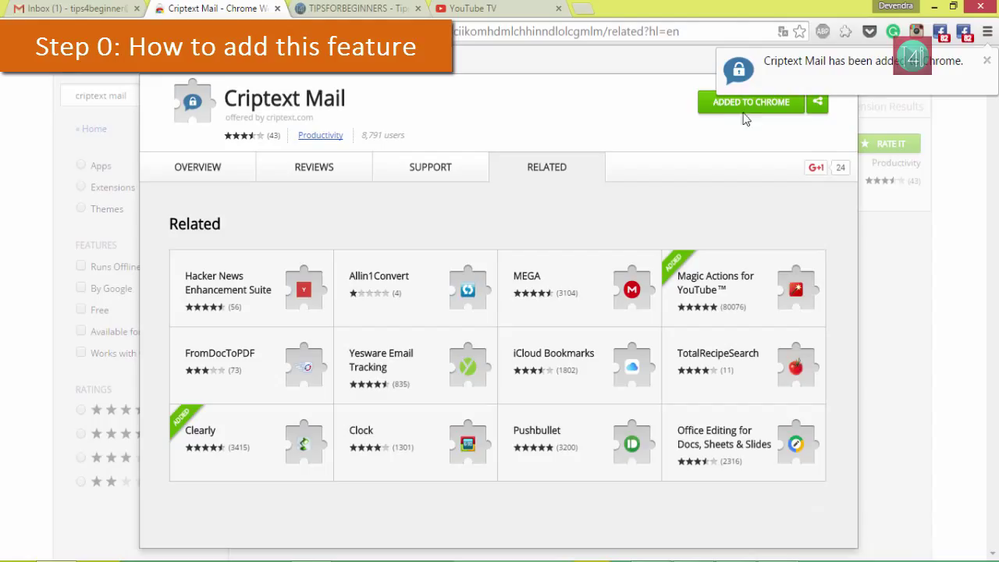
{"action": "left_click", "coordinate": [984, 61]}
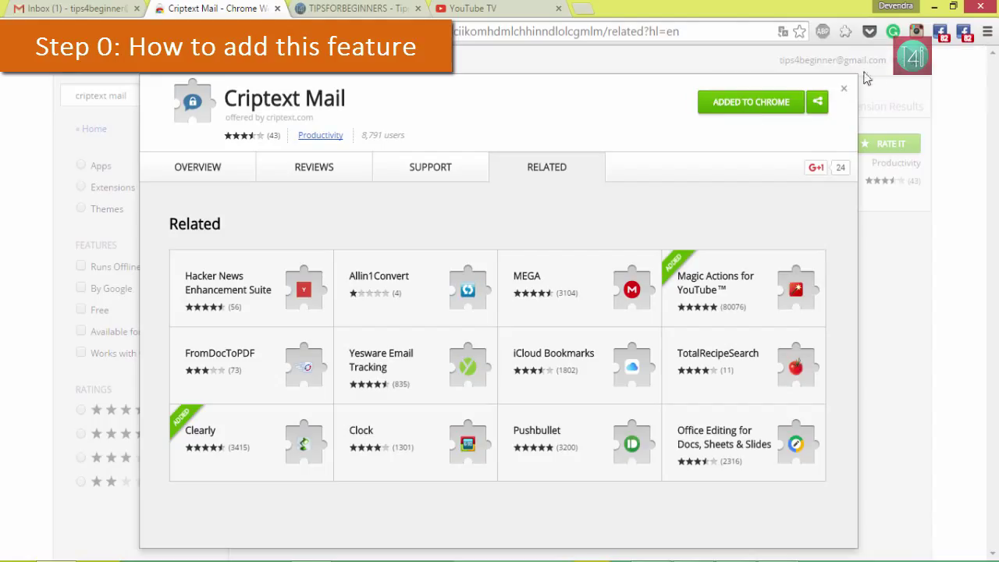
{"action": "left_click", "coordinate": [844, 88]}
Step: From Gmail's Criptext lock icon, choose Activate Now and allow Google's mail-access permissions
{"action": "left_click", "coordinate": [89, 12]}
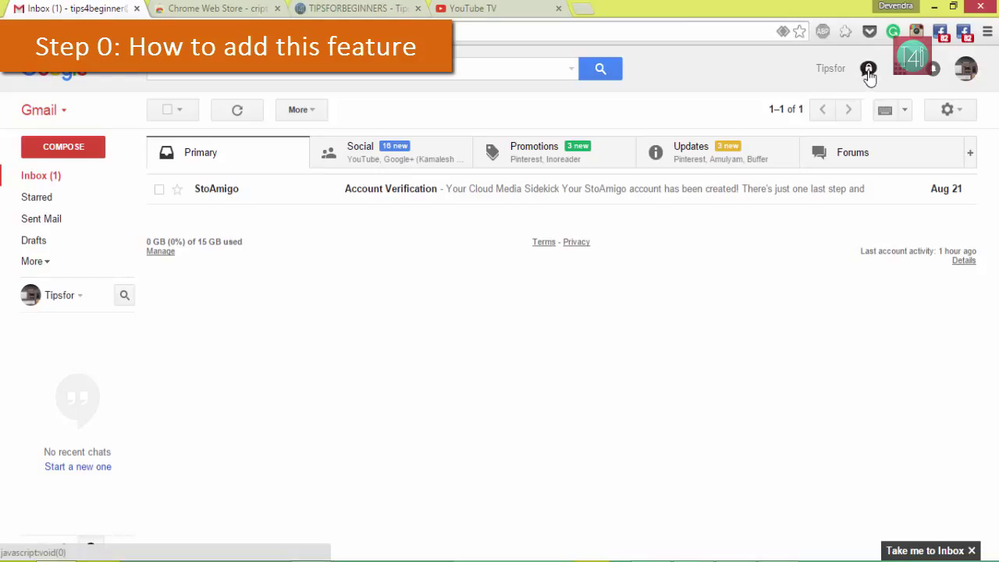
{"action": "left_click", "coordinate": [868, 74]}
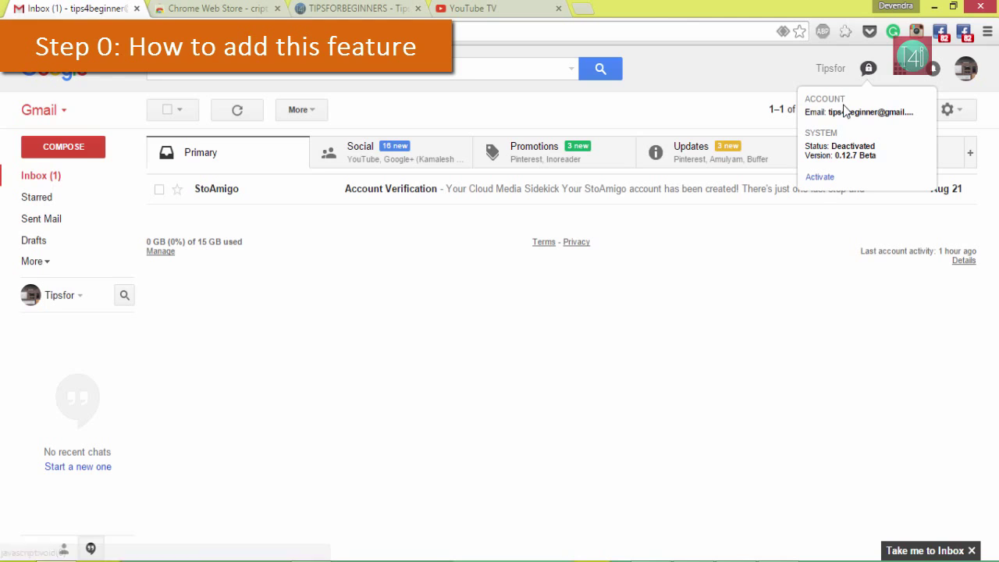
{"action": "left_click", "coordinate": [819, 179]}
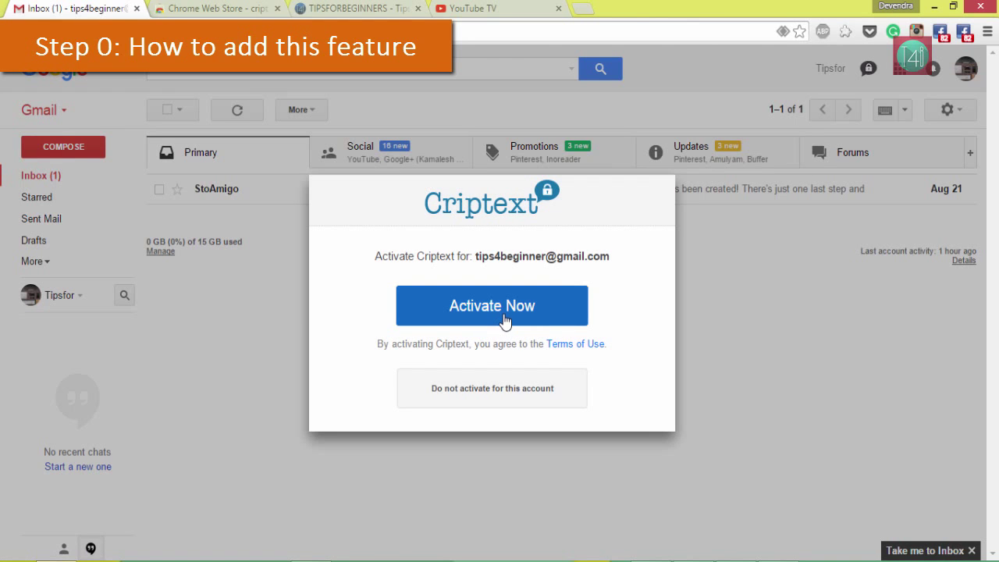
{"action": "left_click", "coordinate": [509, 310]}
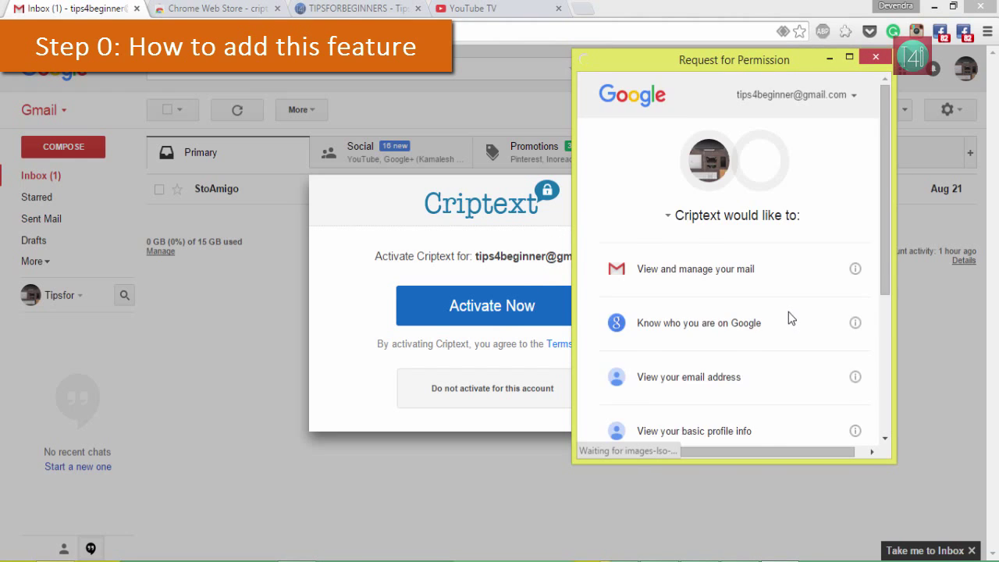
{"action": "scroll", "coordinate": [785, 307], "scroll_direction": "down", "scroll_amount": 3}
{"action": "left_click", "coordinate": [844, 413]}
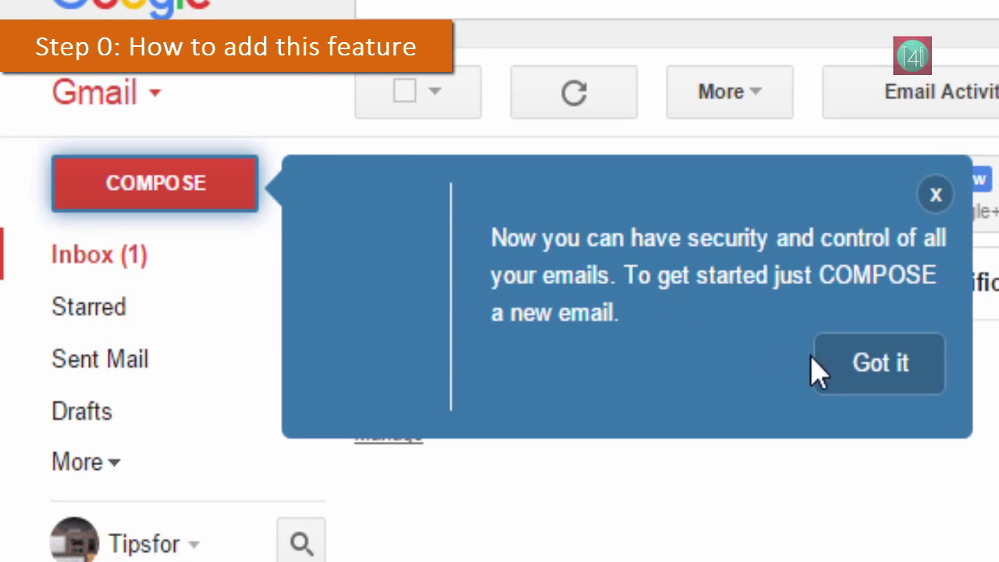
Step: Dismiss the welcome tip, compose a new message, and step through the three Criptext tour tips
{"action": "left_click", "coordinate": [846, 374]}
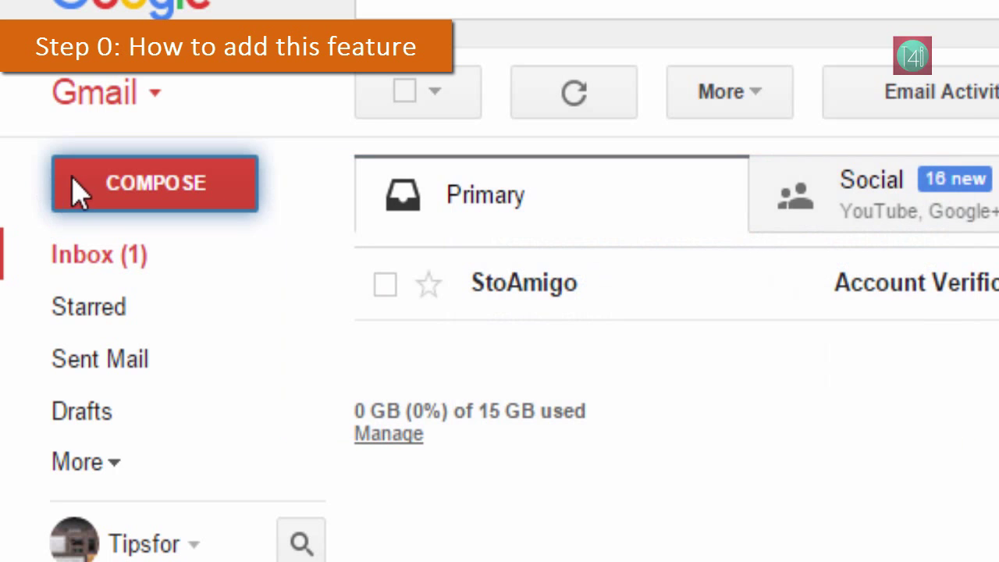
{"action": "left_click", "coordinate": [37, 168]}
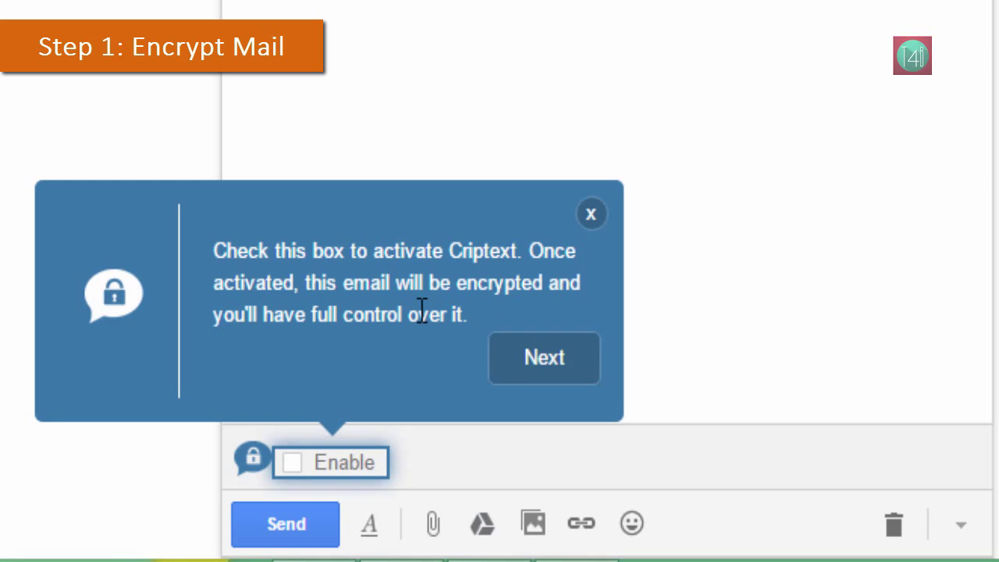
{"action": "left_click", "coordinate": [558, 360]}
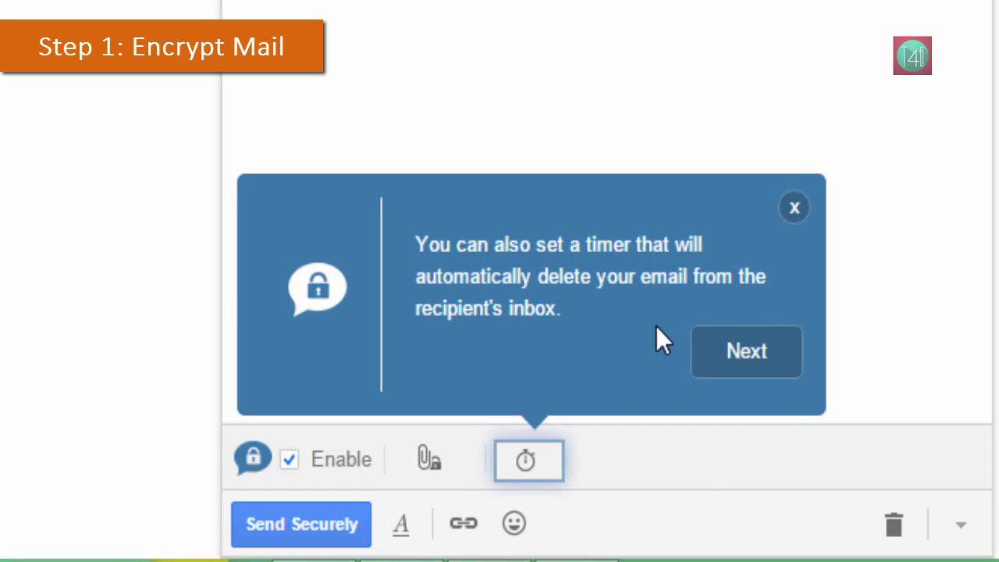
{"action": "left_click", "coordinate": [731, 361]}
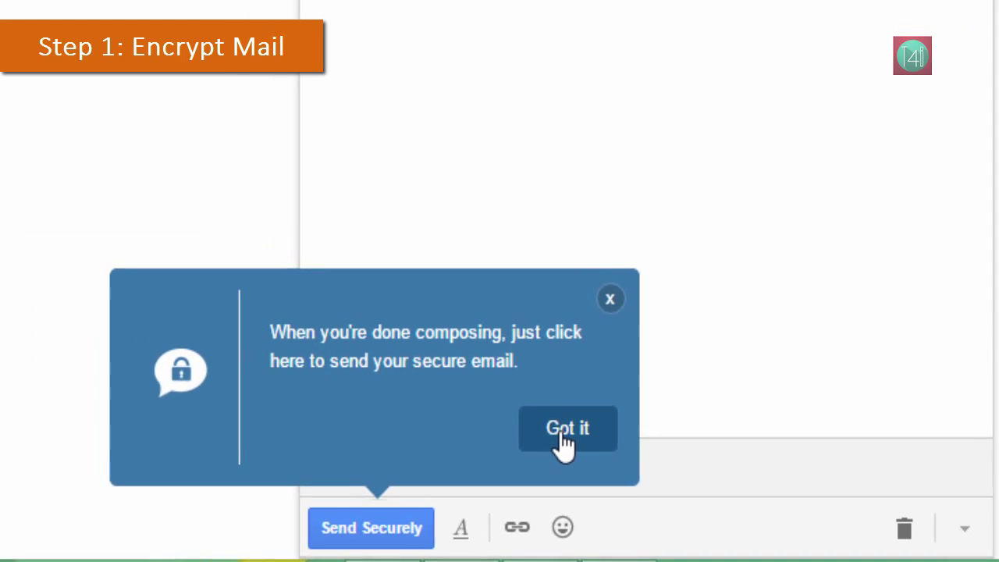
{"action": "left_click", "coordinate": [565, 431]}
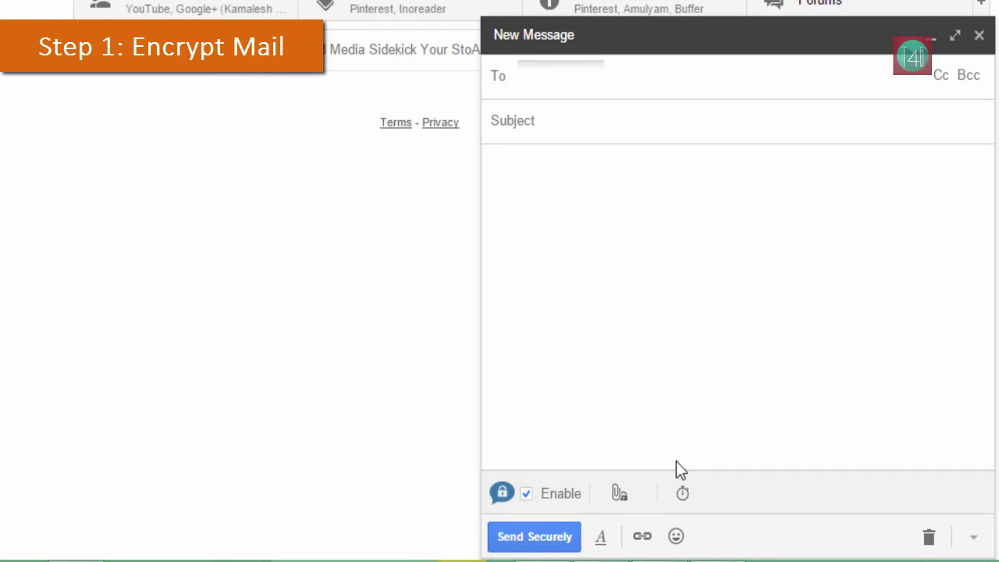
Step: Enter the recipient's Gmail address, subject 'Testing Good encrypted service by criptext mail', and a thank-you-for-watching body
{"action": "left_click", "coordinate": [619, 78]}
{"action": "type", "text": "@gmail.com"}
{"action": "key", "text": "Return"}
{"action": "key", "text": "Tab"}
{"action": "type", "text": "Te"}
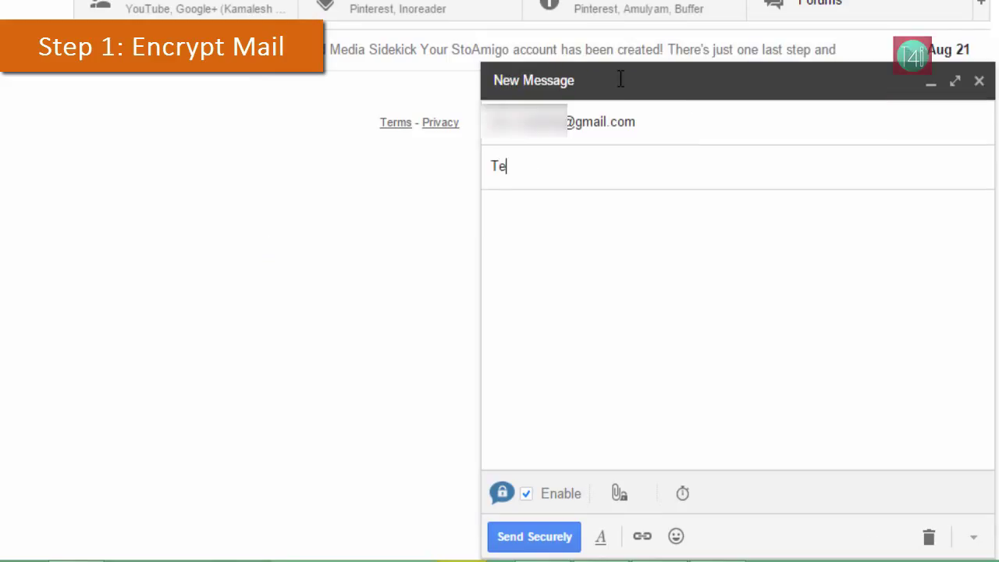
{"action": "type", "text": "sting Good encrypted  service here"}
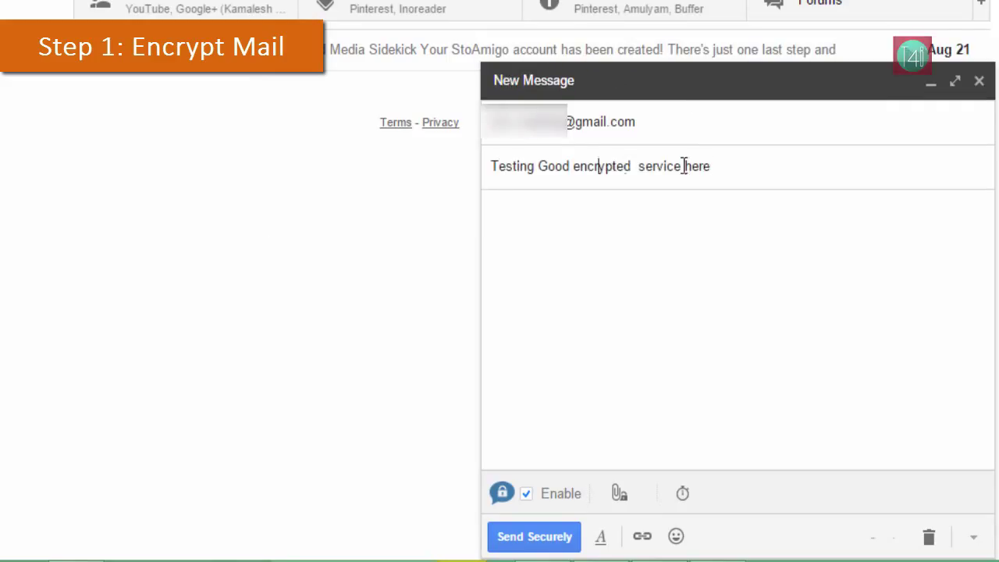
{"action": "key", "text": "BackSpace"}
{"action": "key", "text": "BackSpace"}
{"action": "key", "text": "BackSpace"}
{"action": "key", "text": "BackSpace"}
{"action": "type", "text": "by criptext mail"}
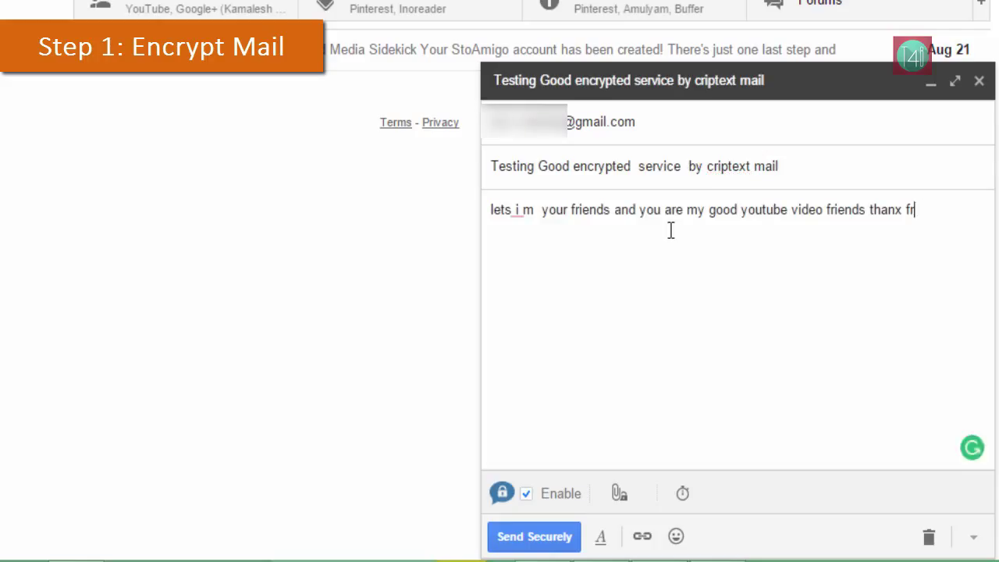
{"action": "type", "text": "r watch"}
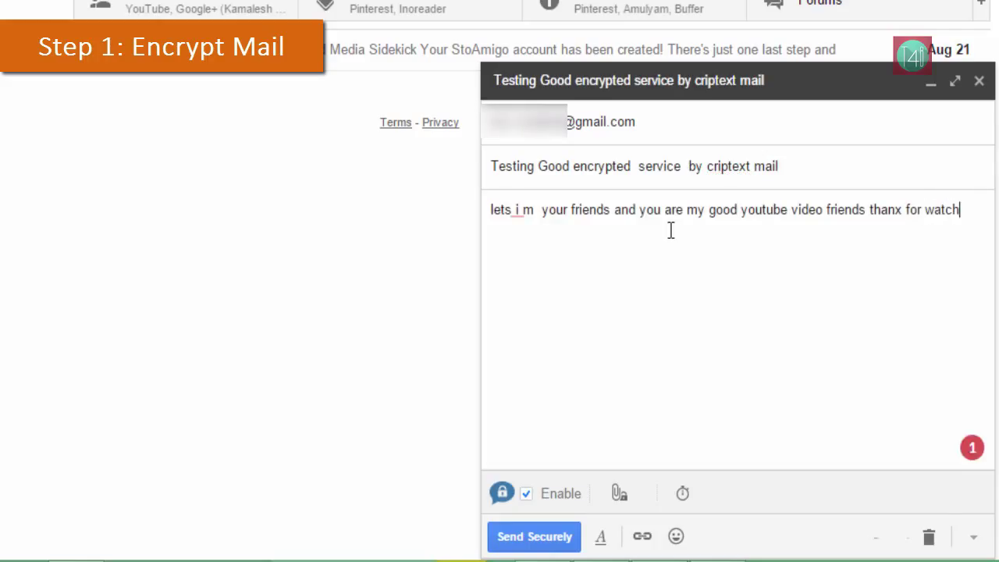
{"action": "type", "text": "ing this vide"}
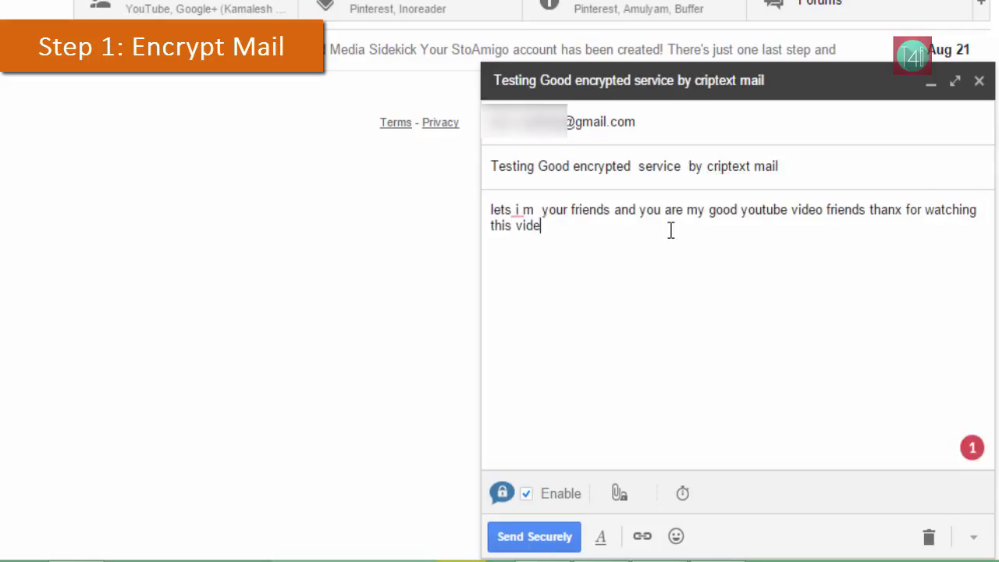
{"action": "type", "text": "o."}
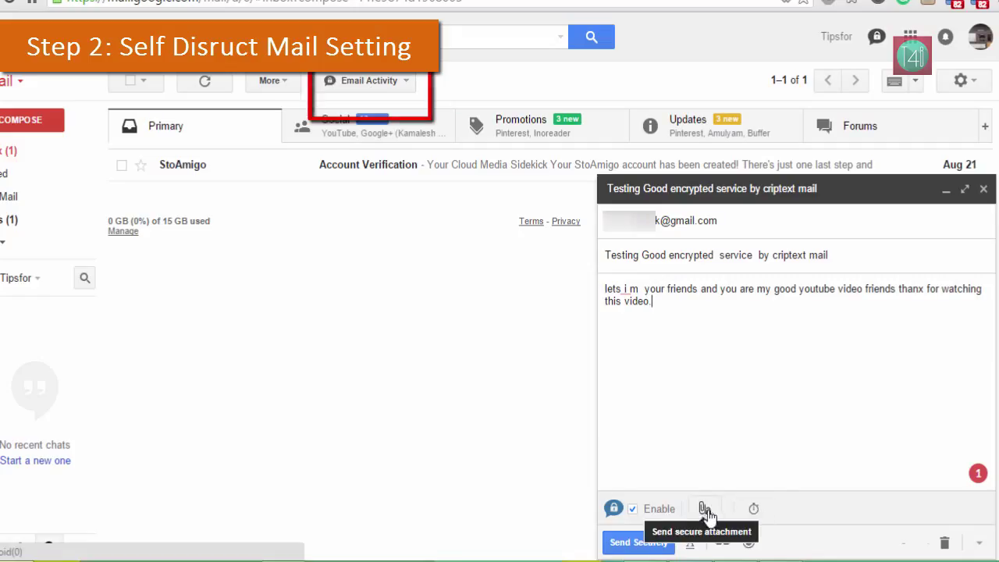
Step: Set a 10 Mins expiration timer on the message and send it securely
{"action": "left_click", "coordinate": [754, 510]}
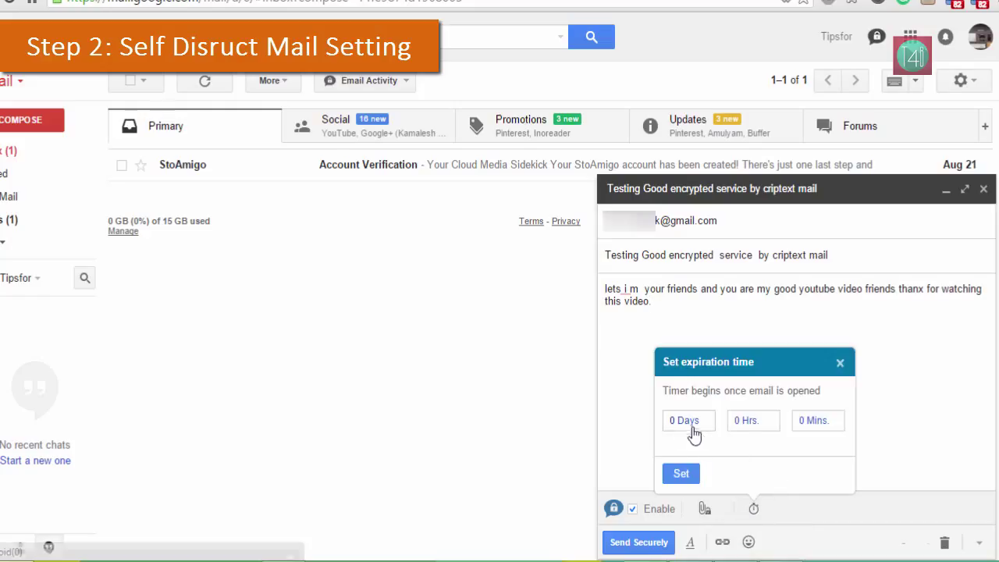
{"action": "left_click", "coordinate": [827, 431]}
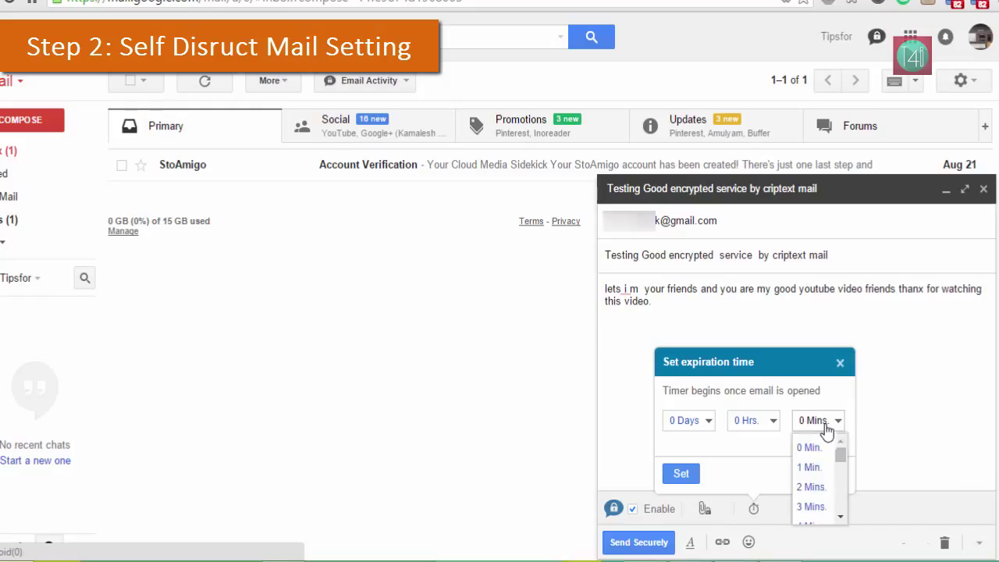
{"action": "scroll", "coordinate": [817, 468], "scroll_direction": "down", "scroll_amount": 3}
{"action": "left_click", "coordinate": [816, 479]}
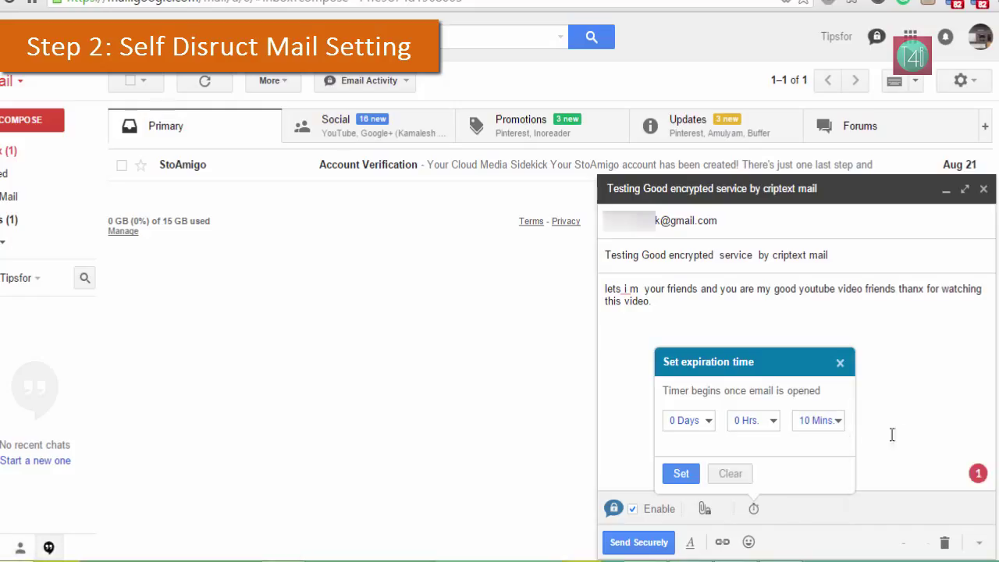
{"action": "left_click", "coordinate": [679, 473]}
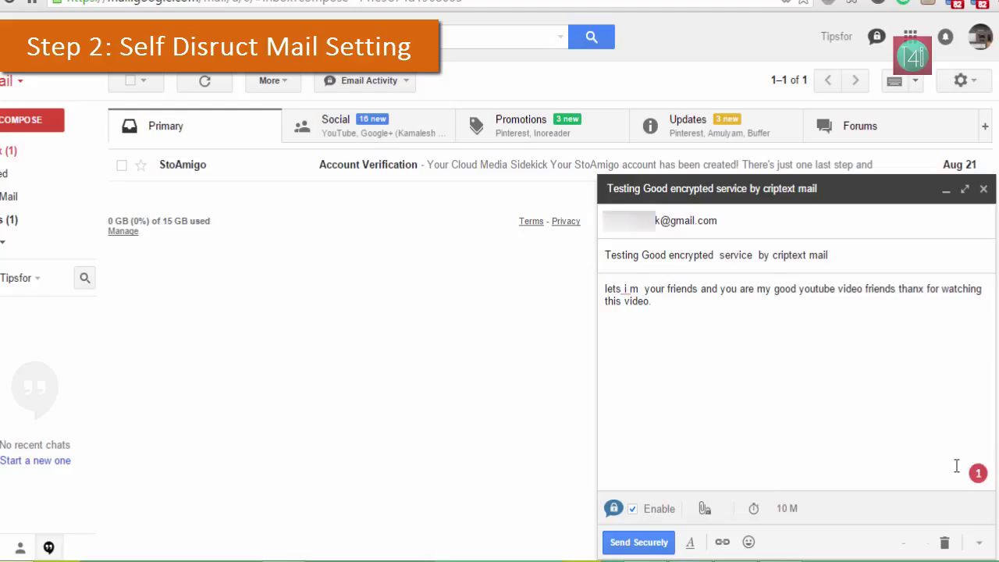
{"action": "left_click", "coordinate": [636, 543]}
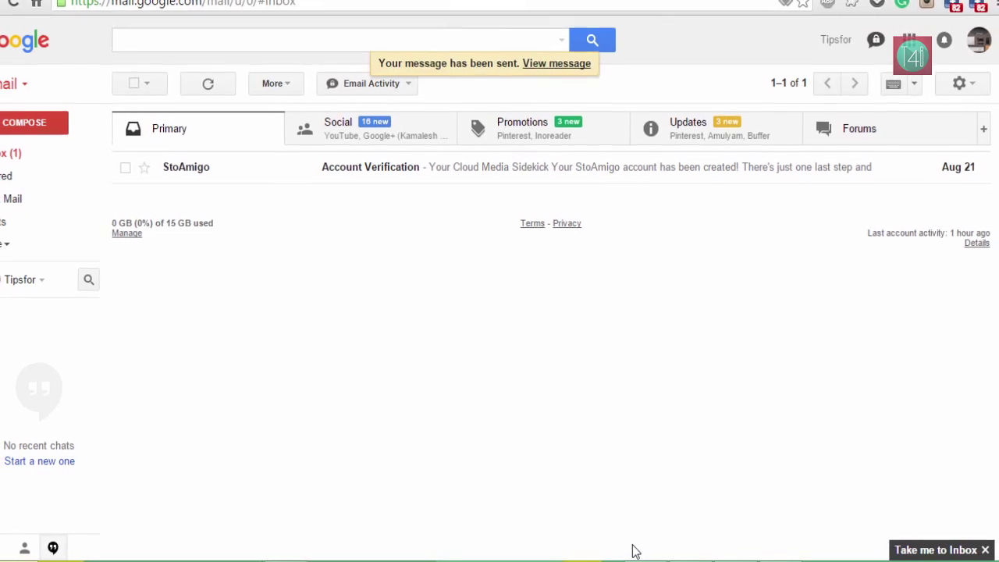
Step: Open Email Activity and expand the sent encrypted email's preview
{"action": "left_click", "coordinate": [368, 80]}
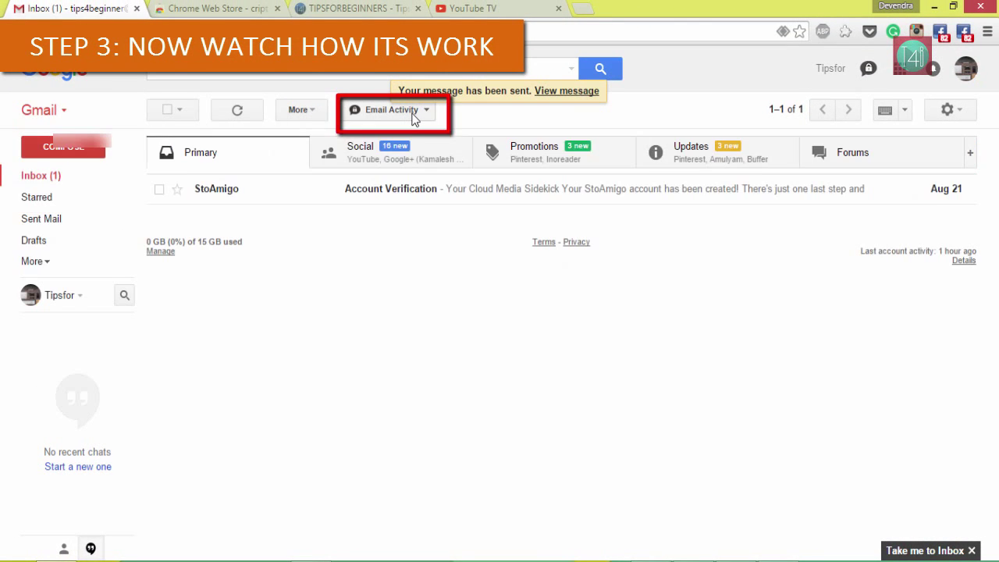
{"action": "left_click", "coordinate": [413, 115]}
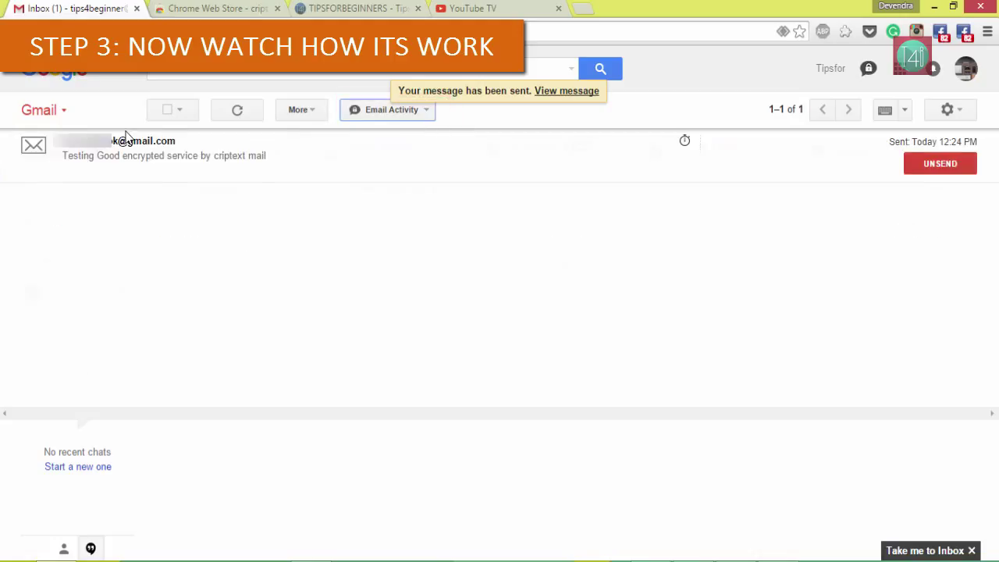
{"action": "left_click", "coordinate": [246, 177]}
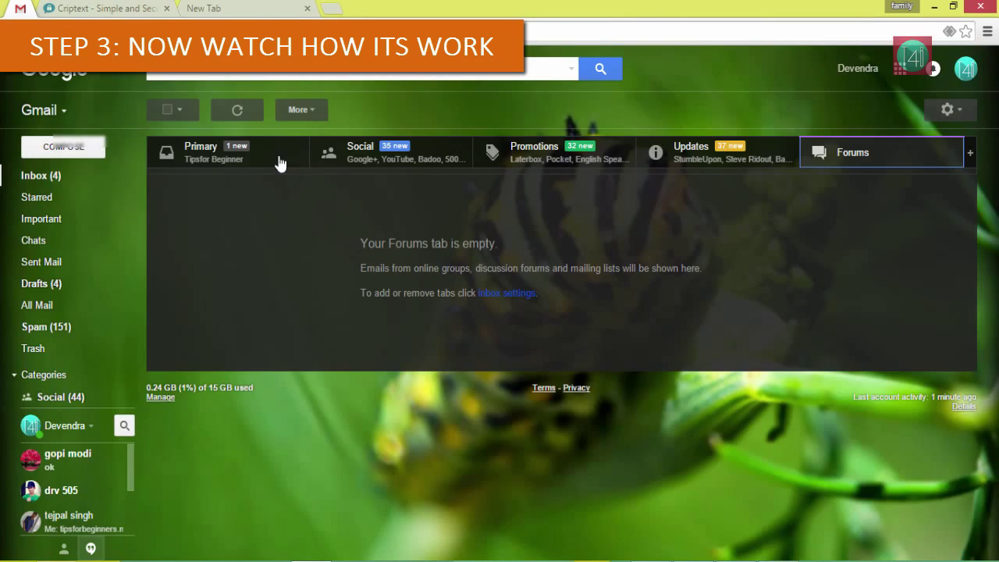
Step: As the recipient, open the encrypted test email in Primary and display images to read its text
{"action": "left_click", "coordinate": [225, 160]}
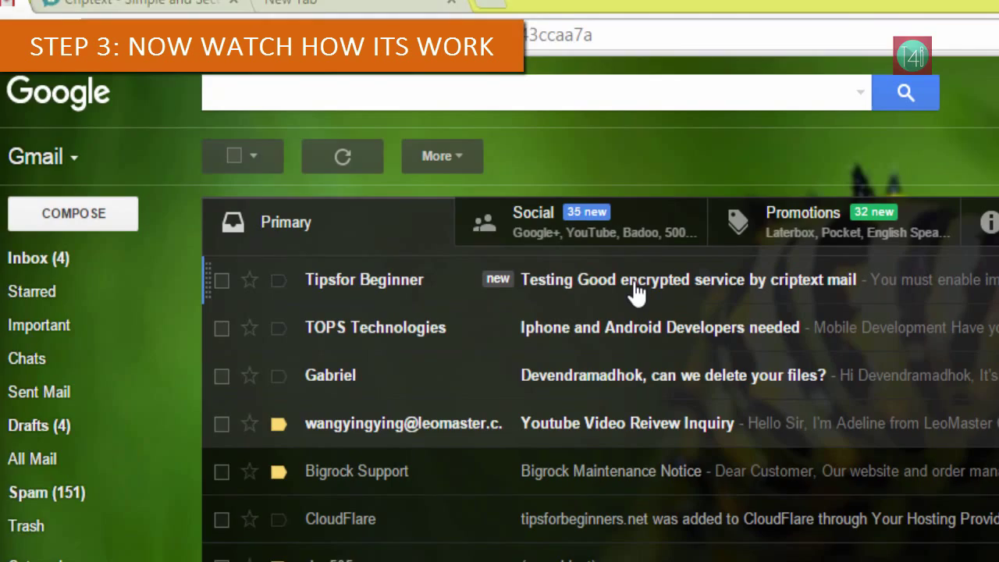
{"action": "left_click", "coordinate": [671, 308]}
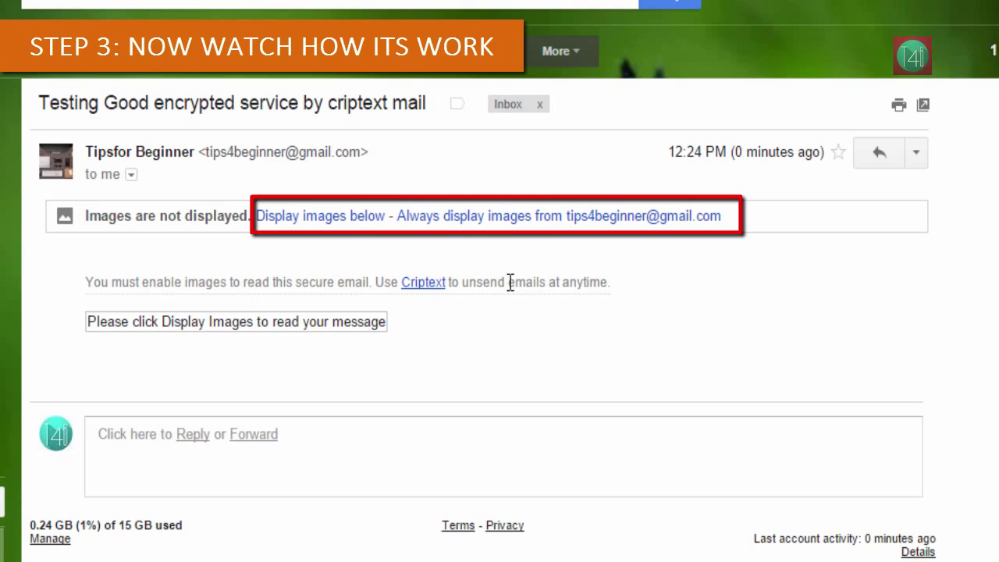
{"action": "left_click", "coordinate": [317, 223]}
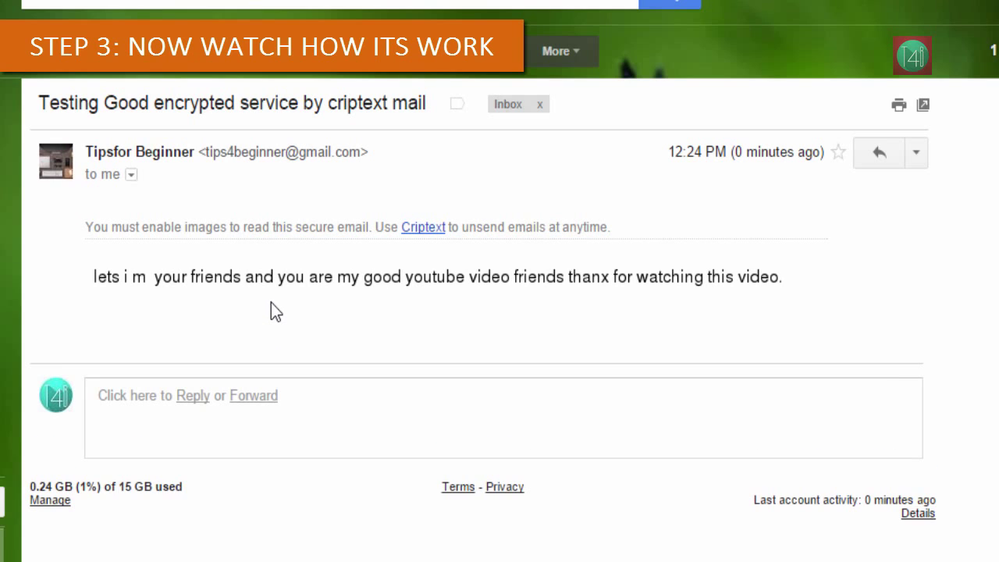
{"action": "left_click_drag", "start_coordinate": [108, 275], "coordinate": [779, 275]}
{"action": "right_click", "coordinate": [332, 281]}
{"action": "left_click", "coordinate": [213, 324]}
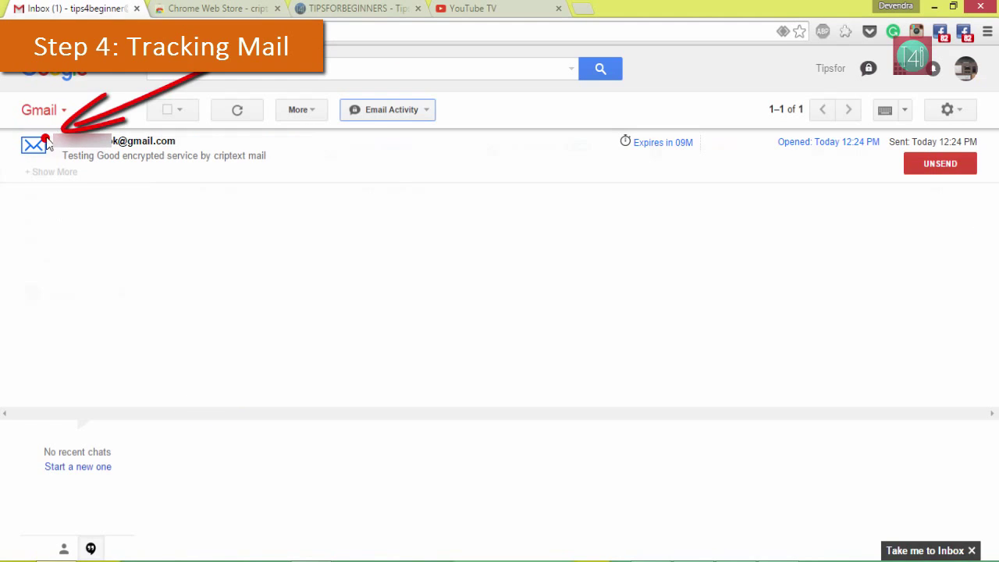
Step: Show the sent email's tracking details (opened 12:24 PM in Gmail) and compare with the recipient's window
{"action": "left_click", "coordinate": [50, 173]}
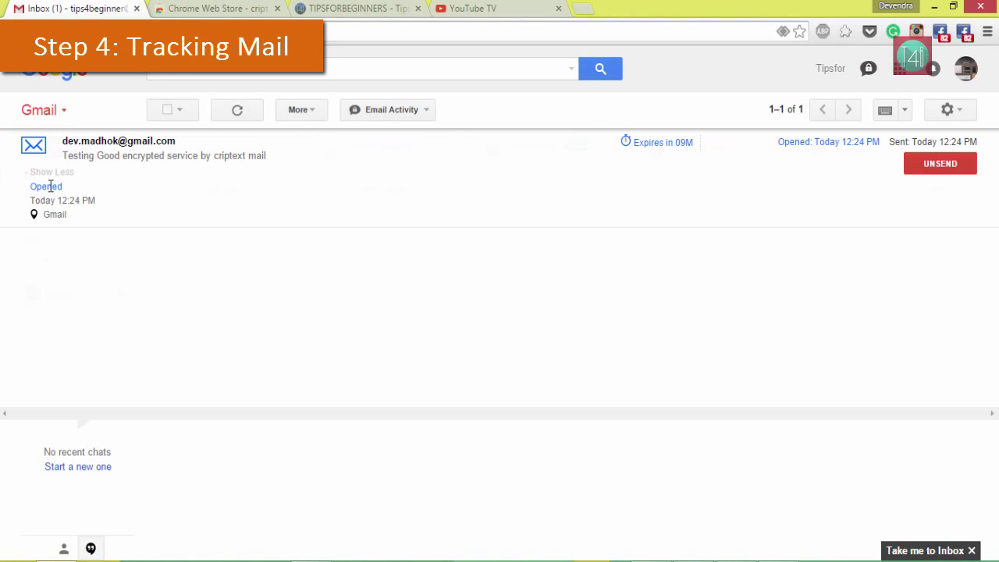
{"action": "key", "text": "alt+Tab"}
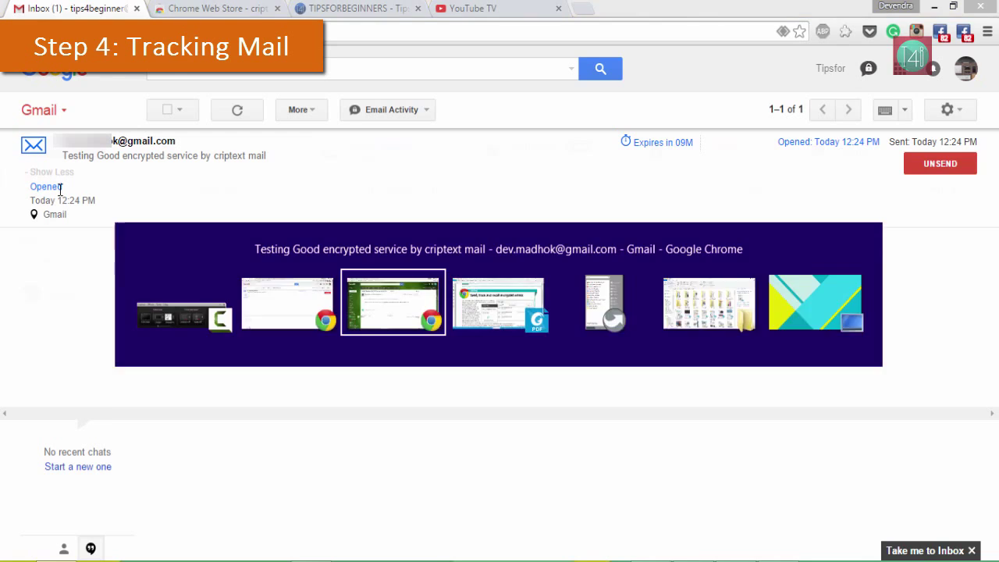
{"action": "key", "text": "alt+Tab"}
{"action": "key", "text": "alt+Tab"}
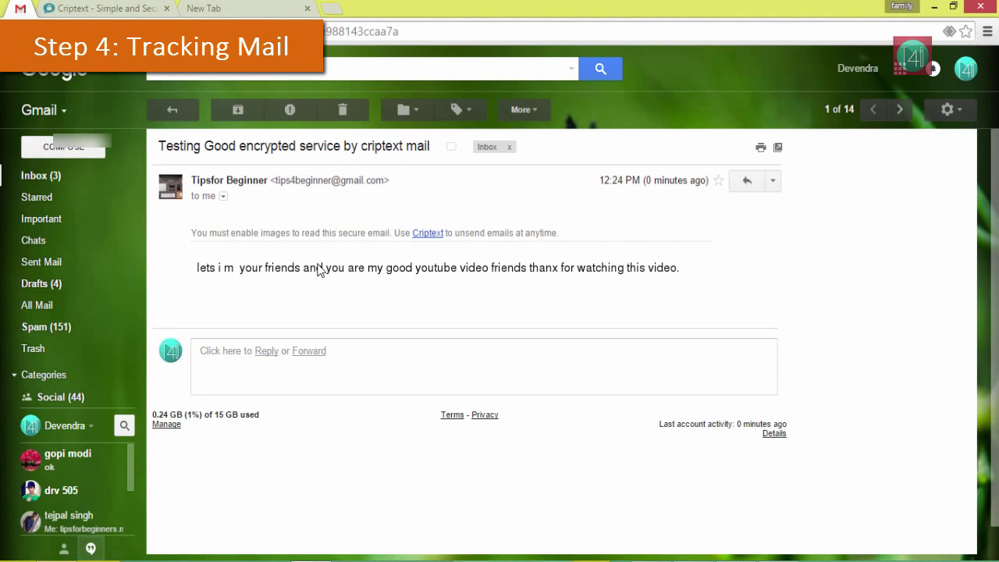
{"action": "key", "text": "alt+Tab"}
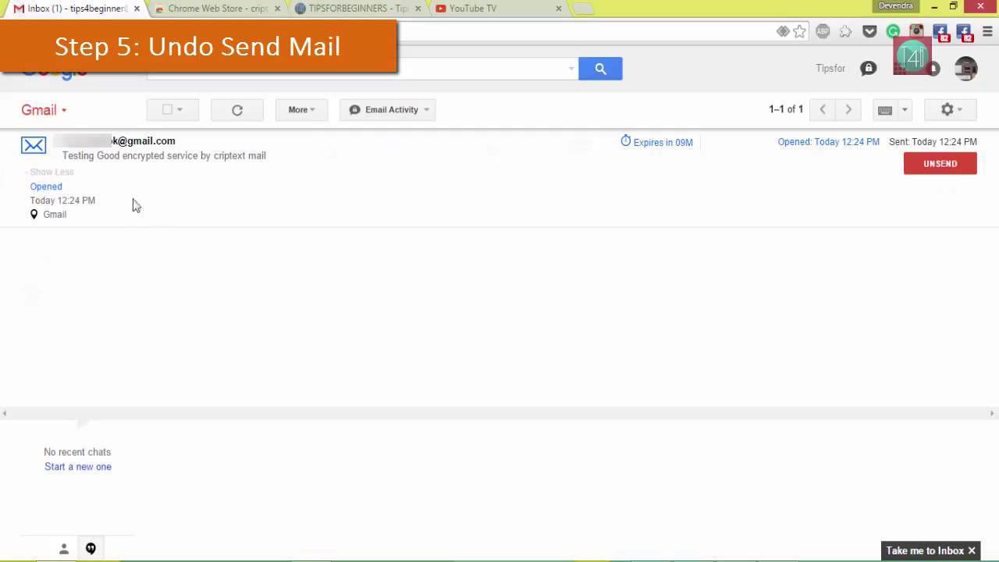
Step: Unsend the encrypted email and return the recipient's mailbox to the inbox list
{"action": "left_click", "coordinate": [939, 164]}
{"action": "key", "text": "alt+Tab"}
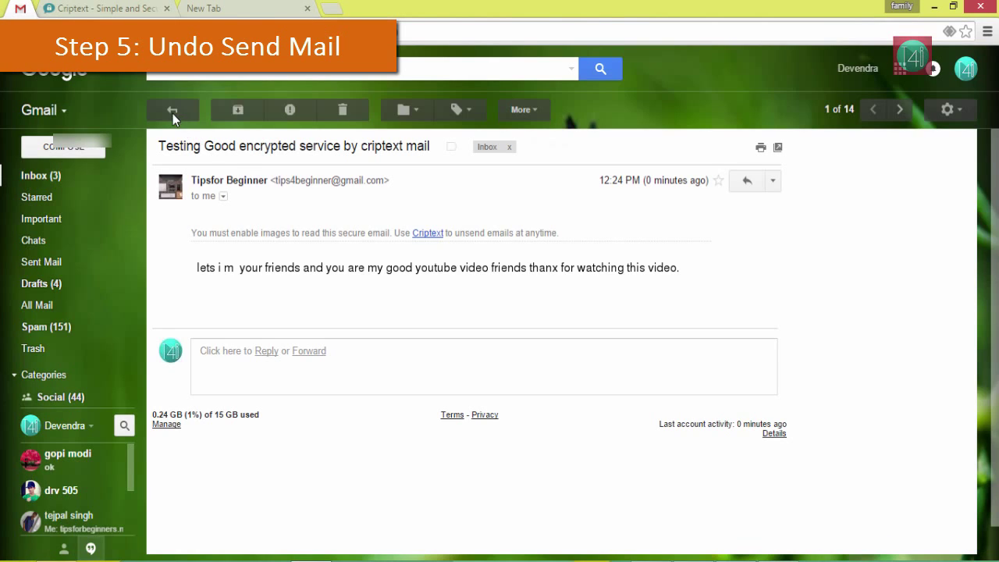
{"action": "left_click", "coordinate": [172, 110]}
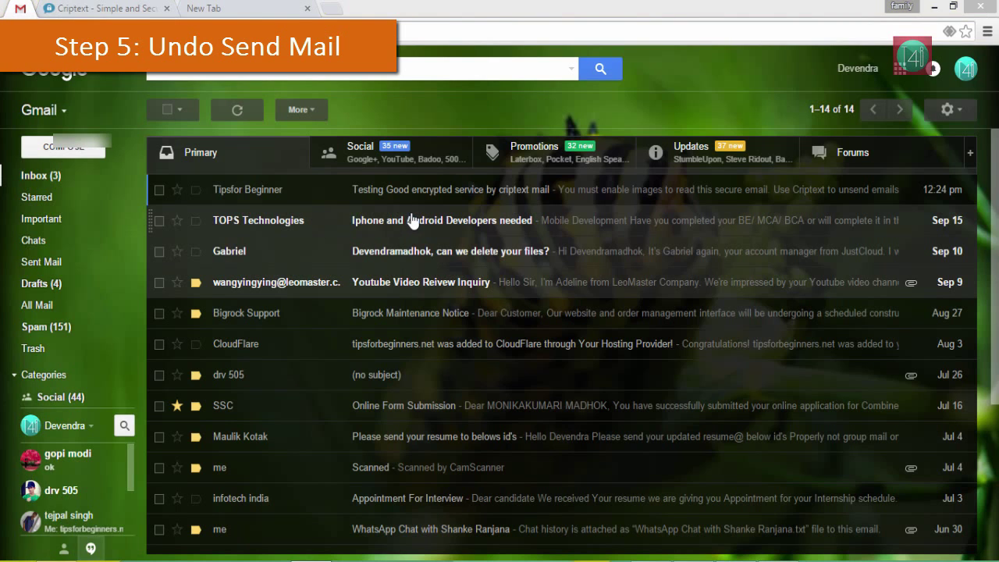
{"action": "key", "text": "alt+Tab"}
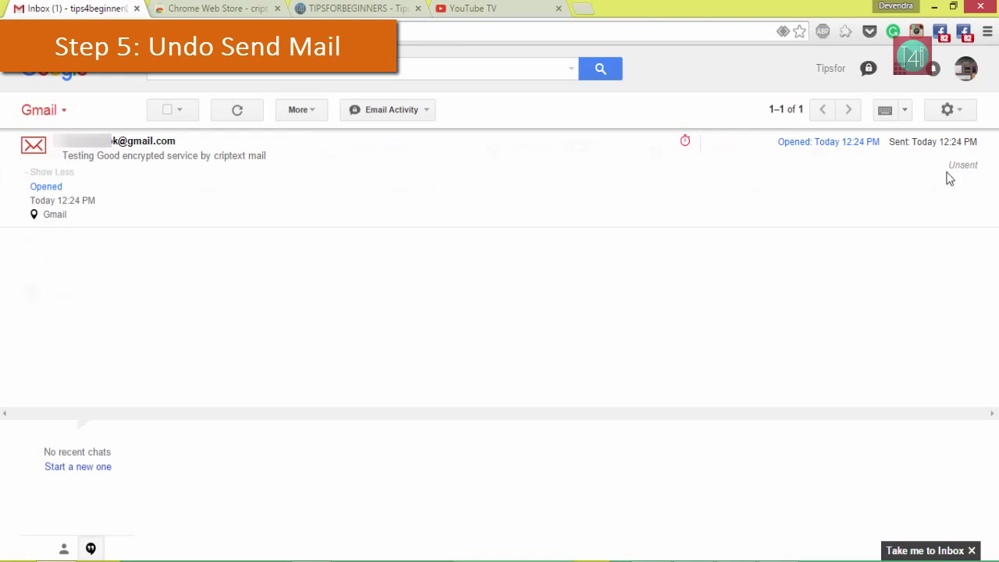
Step: Refresh the recipient's inbox, reopen the unsent email, and try displaying its images
{"action": "key", "text": "alt+Tab"}
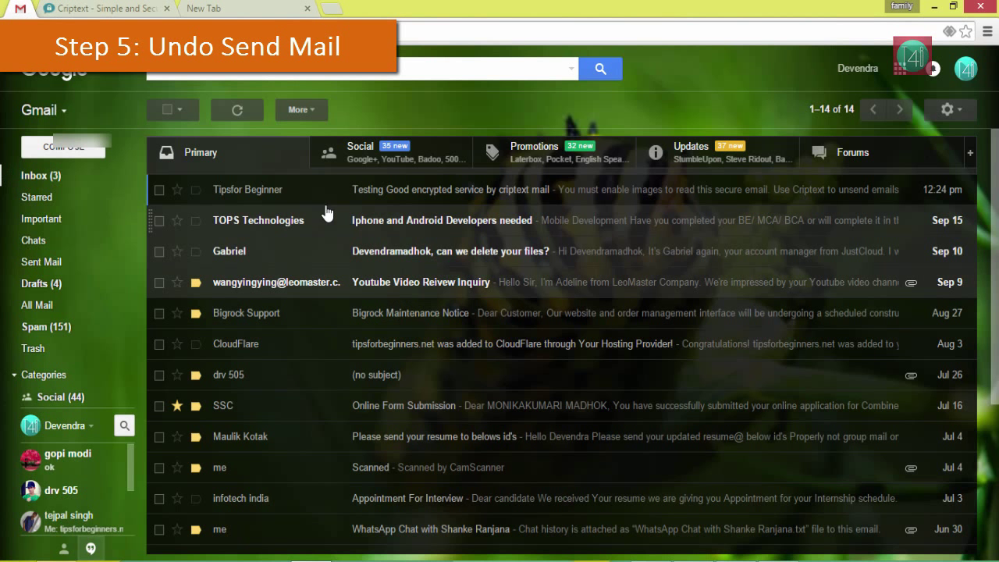
{"action": "left_click", "coordinate": [236, 112]}
{"action": "left_click", "coordinate": [447, 205]}
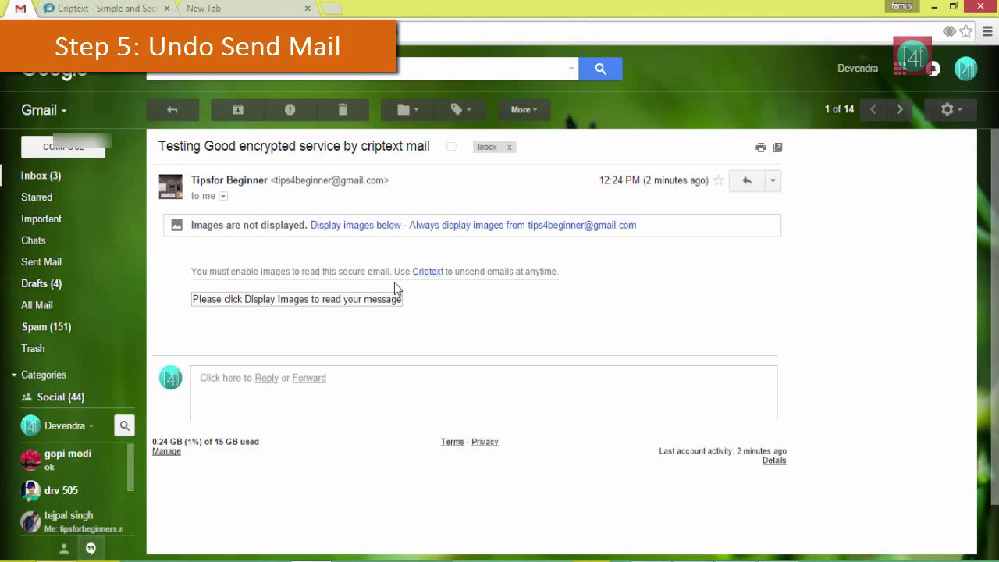
{"action": "left_click", "coordinate": [361, 231]}
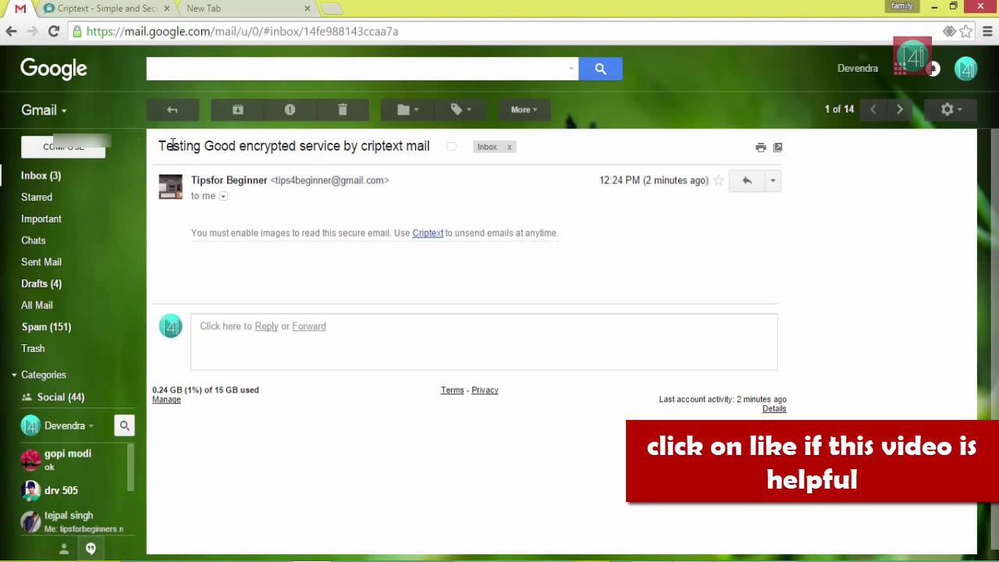
{"action": "left_click", "coordinate": [172, 111]}
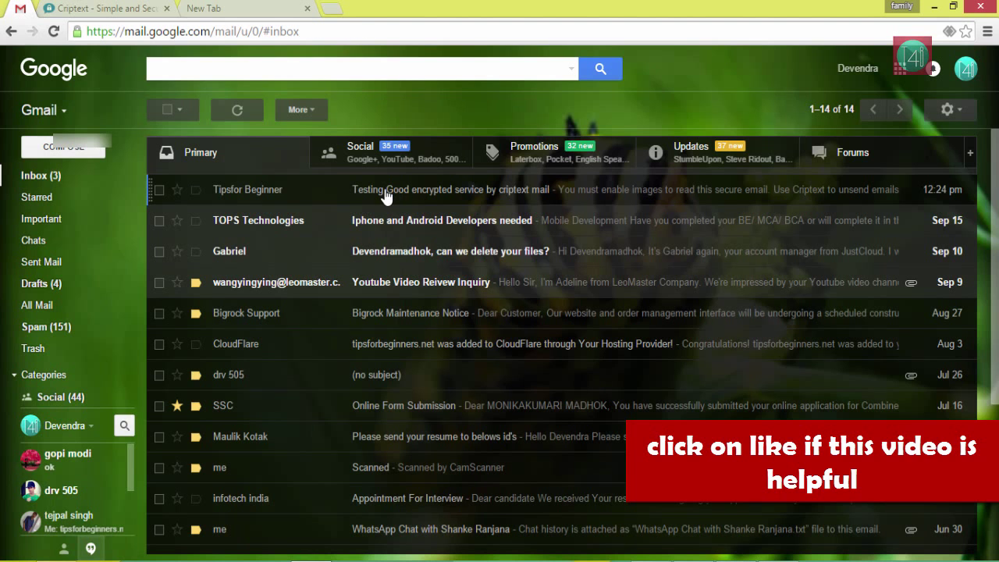
Step: Reopen the unsent encrypted email from the top row of the recipient's inbox
{"action": "left_click", "coordinate": [540, 197]}
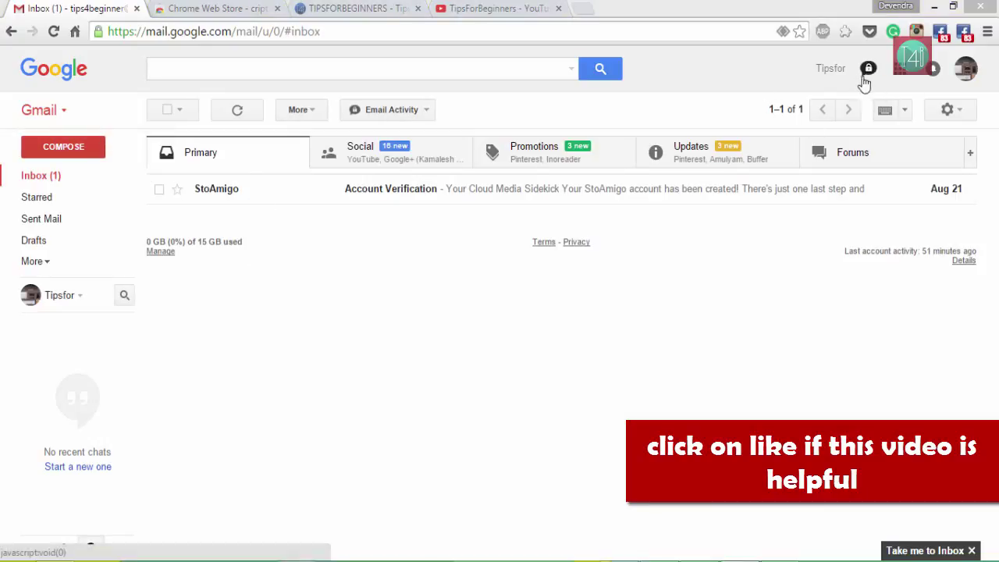
Step: Switch to the TipsForBeginners YouTube tab and browse its Videos grid of uploads
{"action": "left_click", "coordinate": [473, 8]}
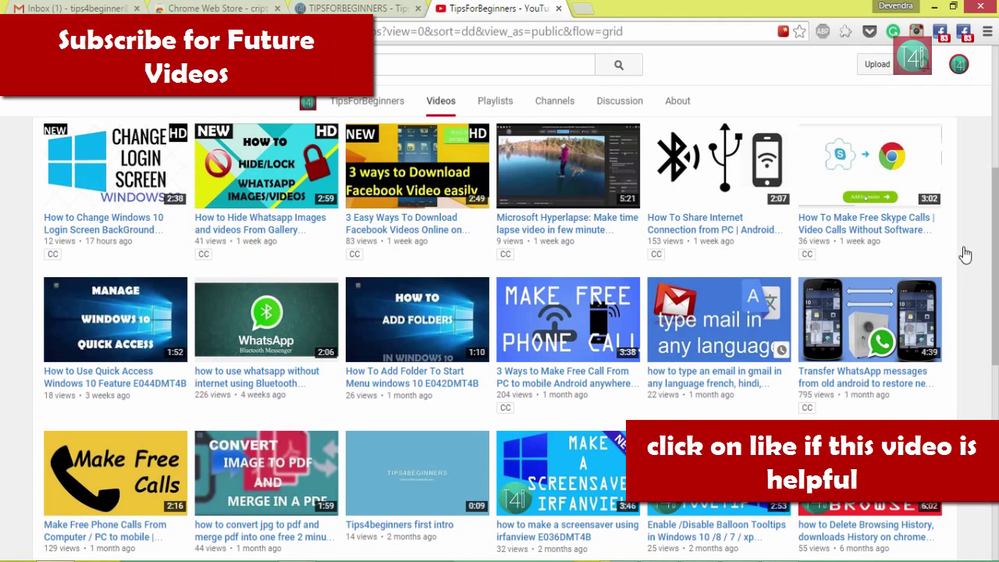
{"action": "scroll", "coordinate": [995, 175], "scroll_direction": "up", "scroll_amount": 1}
{"action": "scroll", "coordinate": [995, 125], "scroll_direction": "up", "scroll_amount": 3}
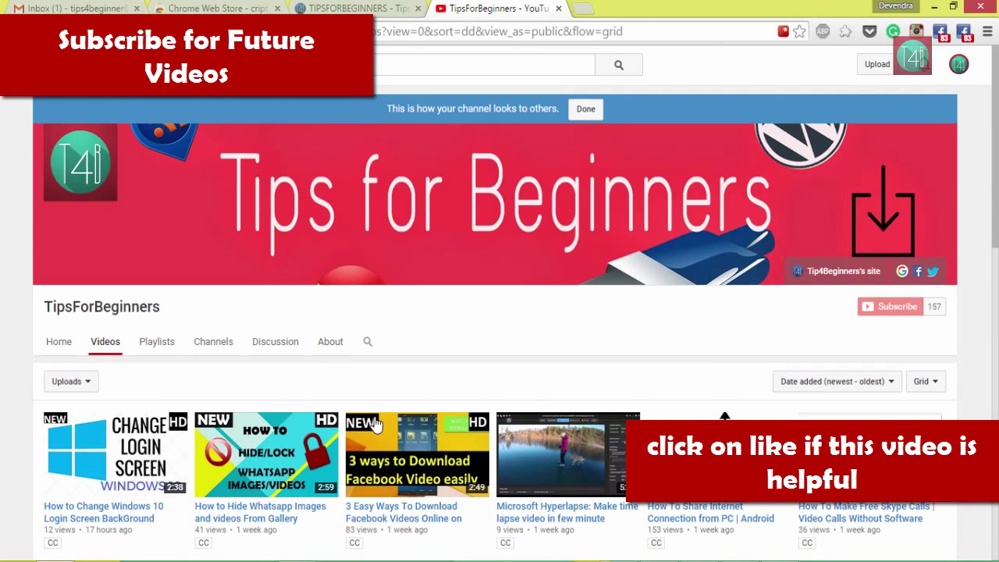
{"action": "scroll", "coordinate": [996, 275], "scroll_direction": "down", "scroll_amount": 3}
{"action": "scroll", "coordinate": [996, 275], "scroll_direction": "down", "scroll_amount": 2}
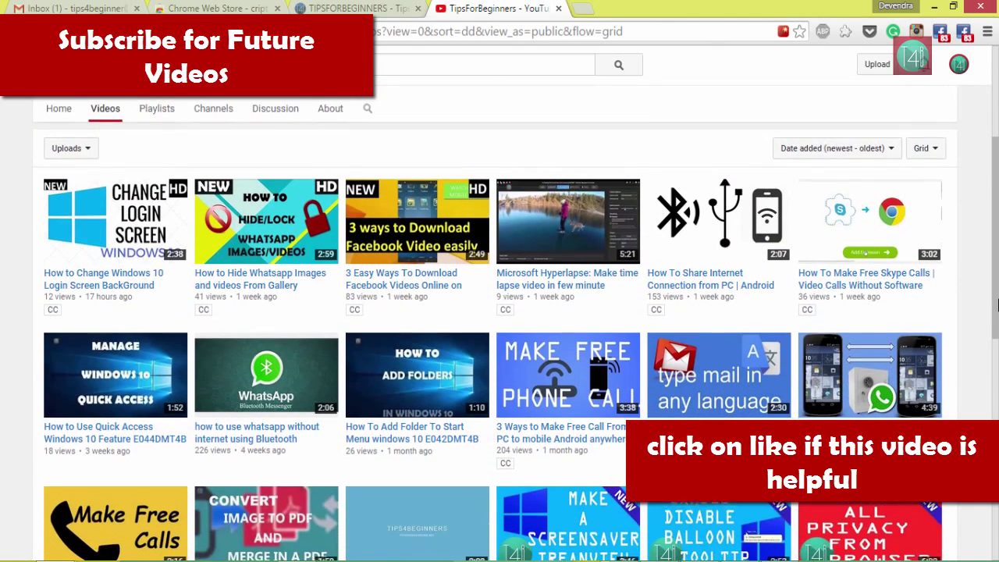
{"action": "scroll", "coordinate": [995, 340], "scroll_direction": "down", "scroll_amount": 6}
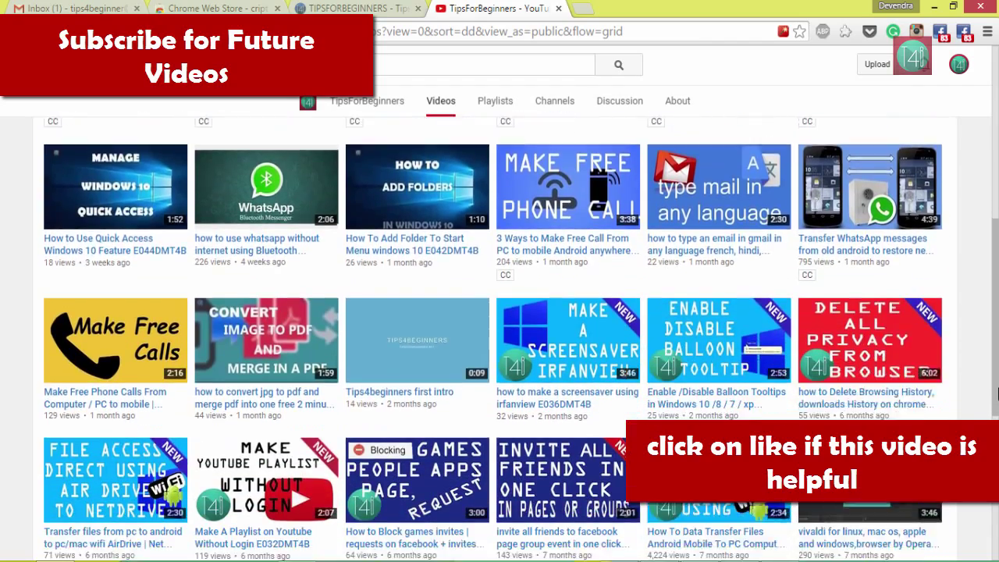
{"action": "scroll", "coordinate": [996, 315], "scroll_direction": "up", "scroll_amount": 7}
{"action": "scroll", "coordinate": [997, 316], "scroll_direction": "up", "scroll_amount": 1}
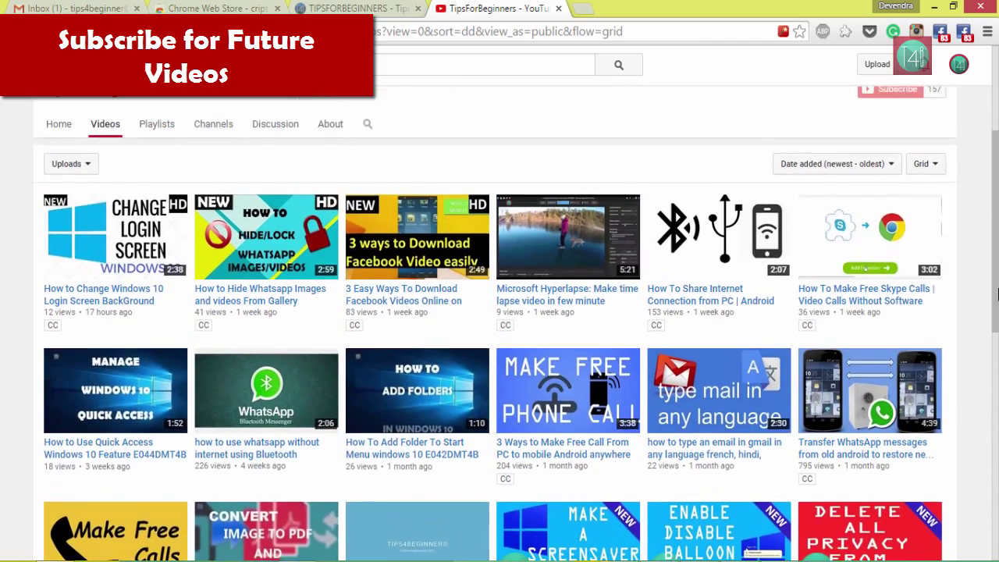
{"action": "scroll", "coordinate": [996, 332], "scroll_direction": "down", "scroll_amount": 2}
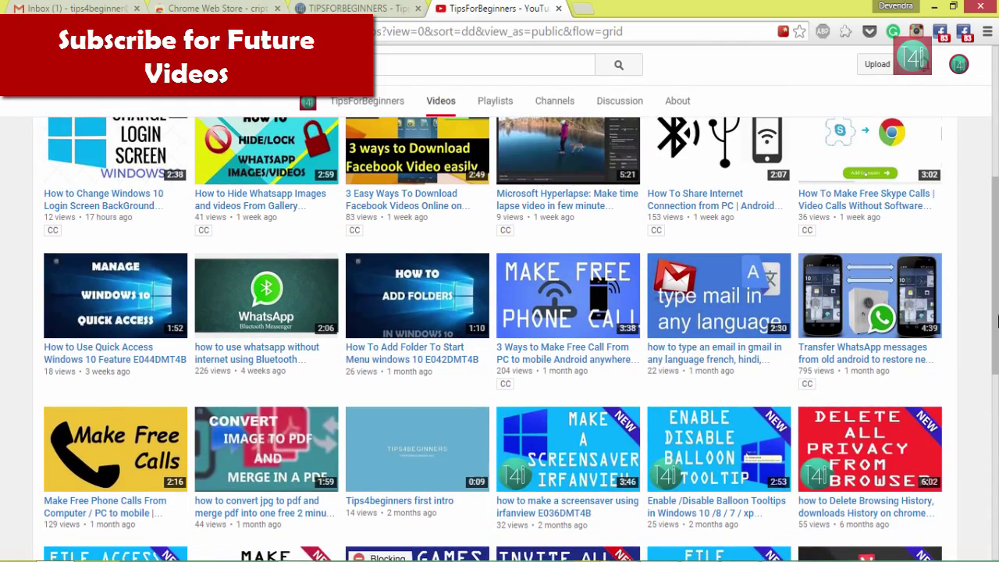
{"action": "scroll", "coordinate": [990, 285], "scroll_direction": "up", "scroll_amount": 1}
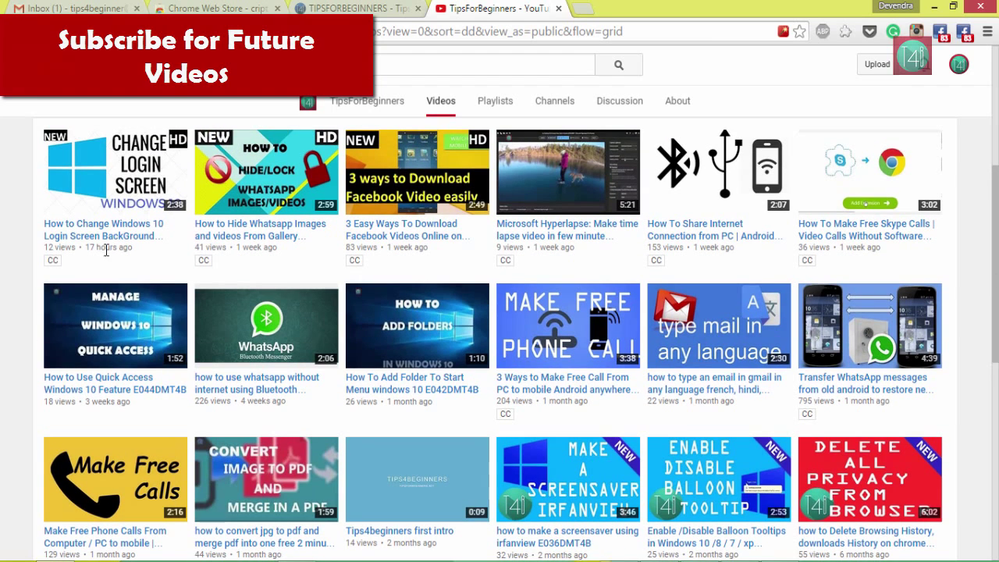